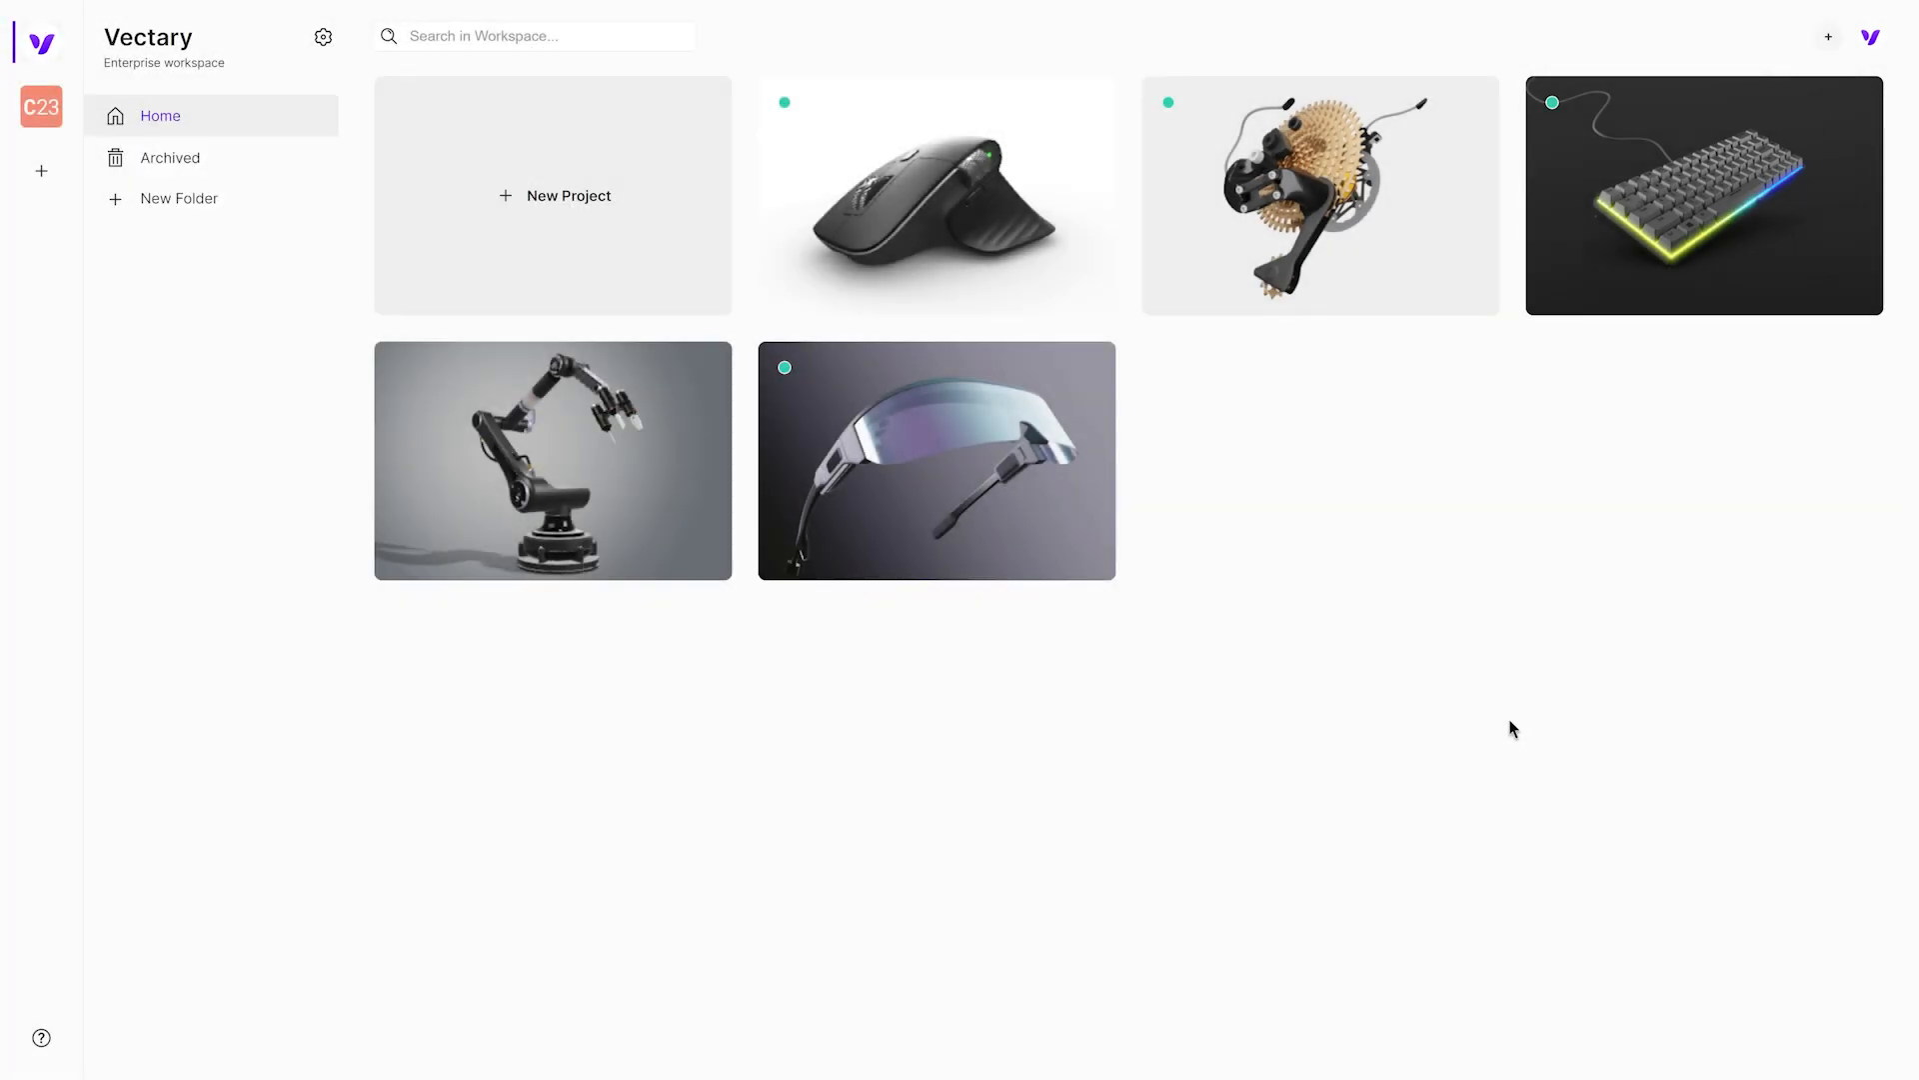
Step: Start a new project from the workspace home
left_click(613, 207)
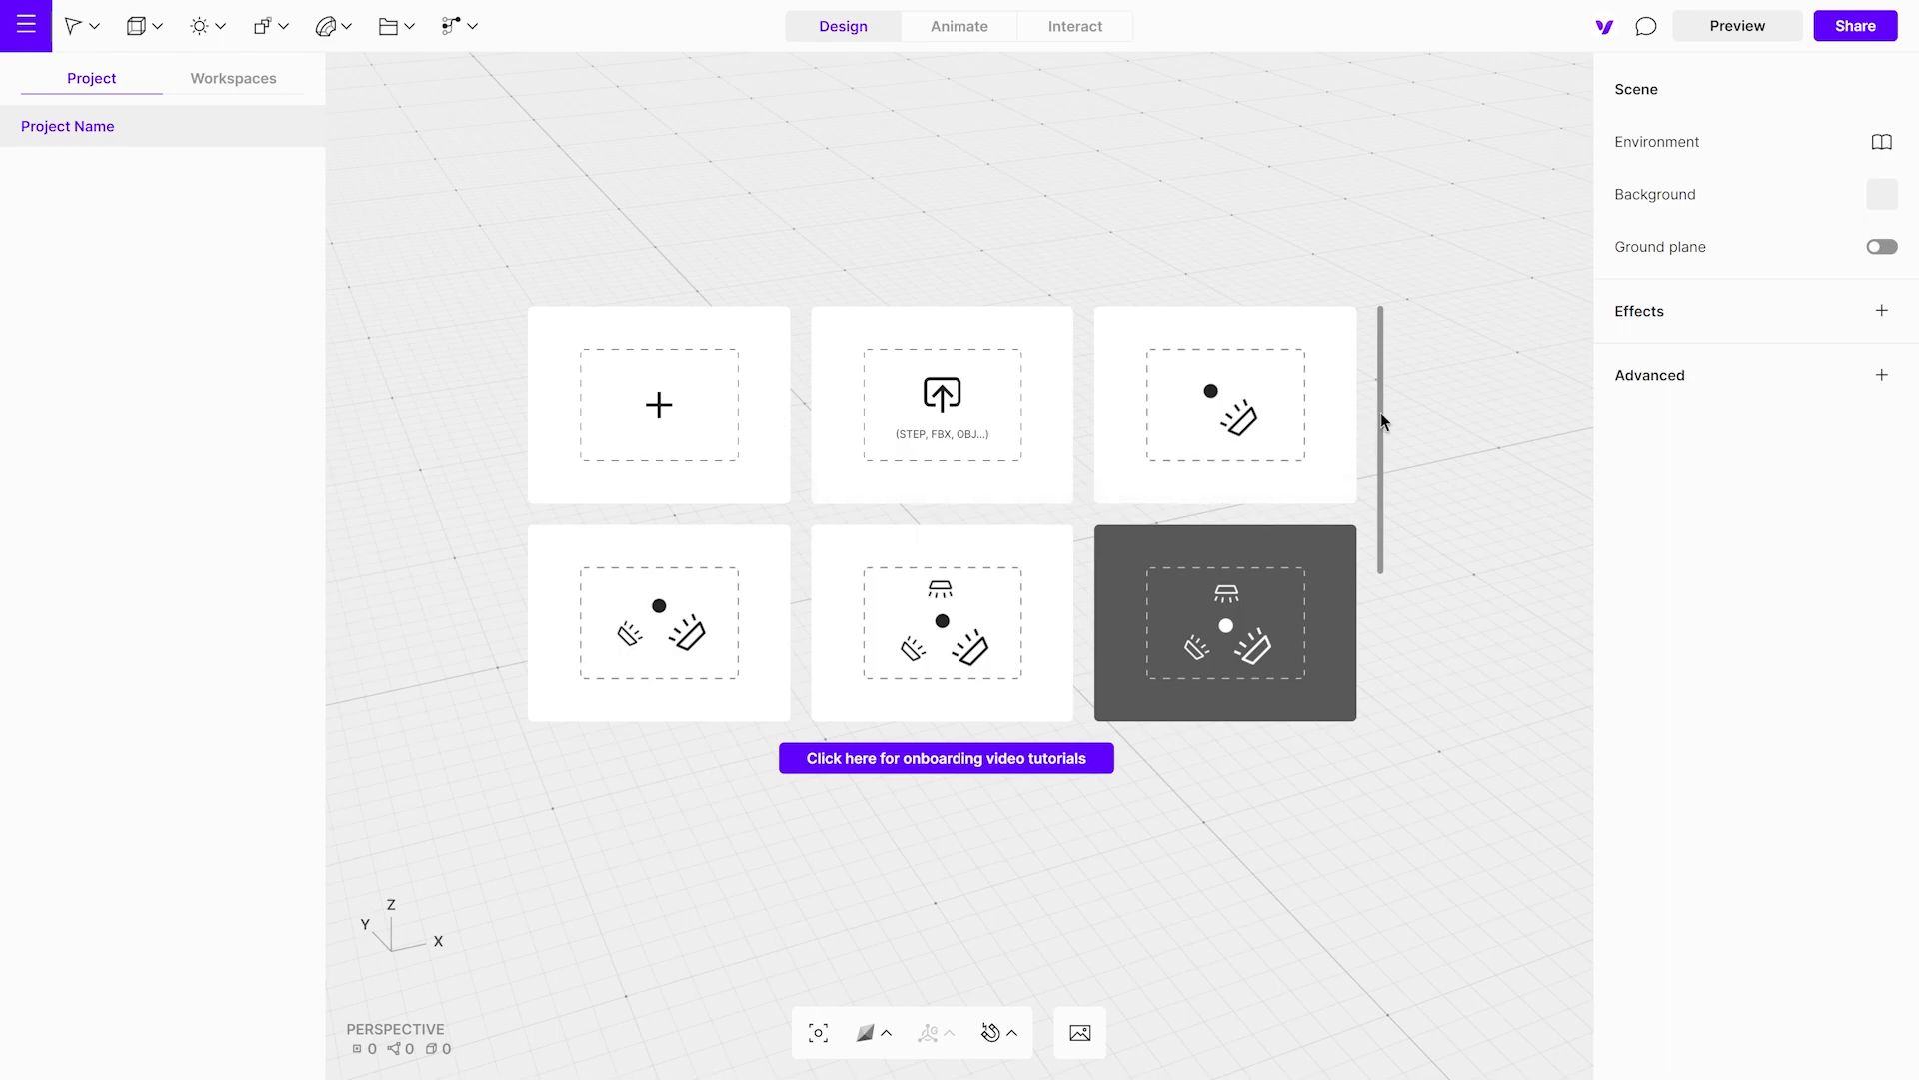
mouse_move(1382, 413)
left_mouse_down()
mouse_move(1383, 514)
mouse_move(1387, 409)
left_mouse_up()
Step: Load the Three lights setup template and import the Air+.stp purifier model into it
left_click(947, 592)
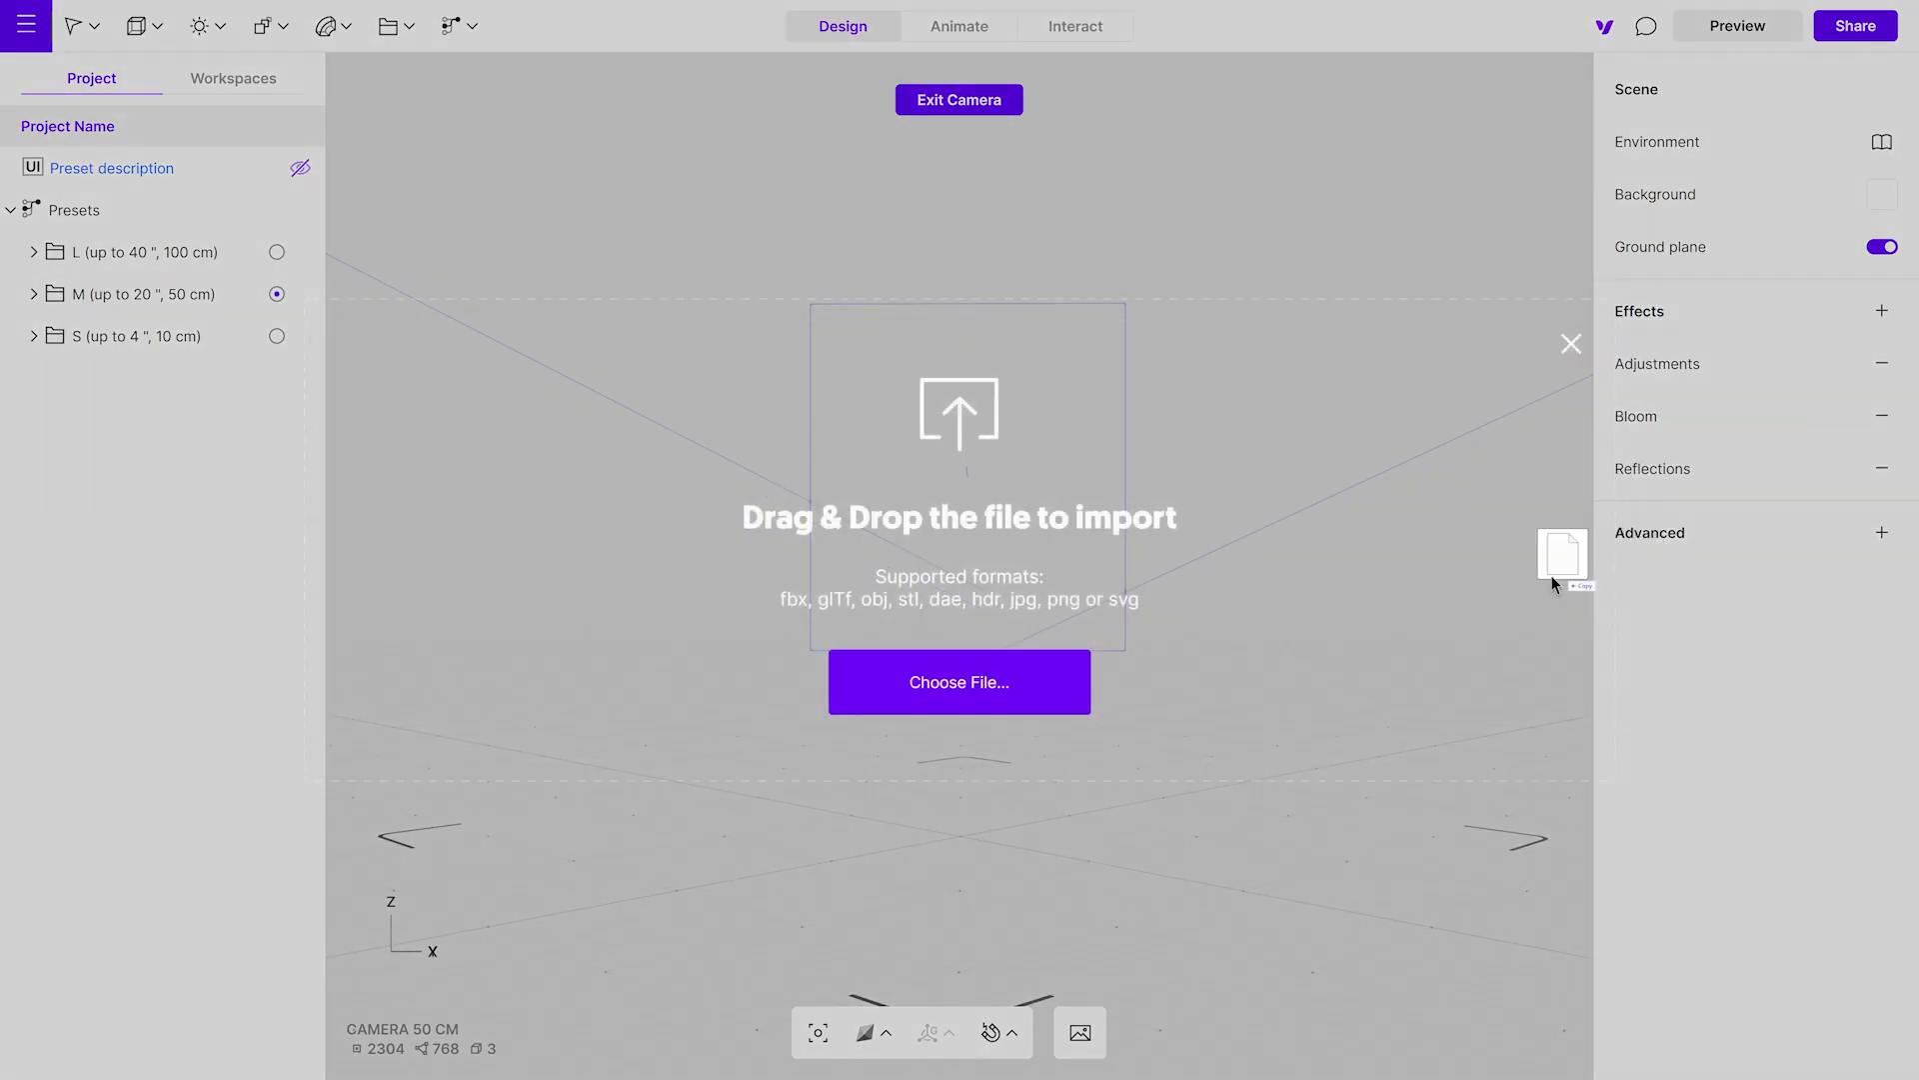
left_click_drag(1565, 563, 946, 585)
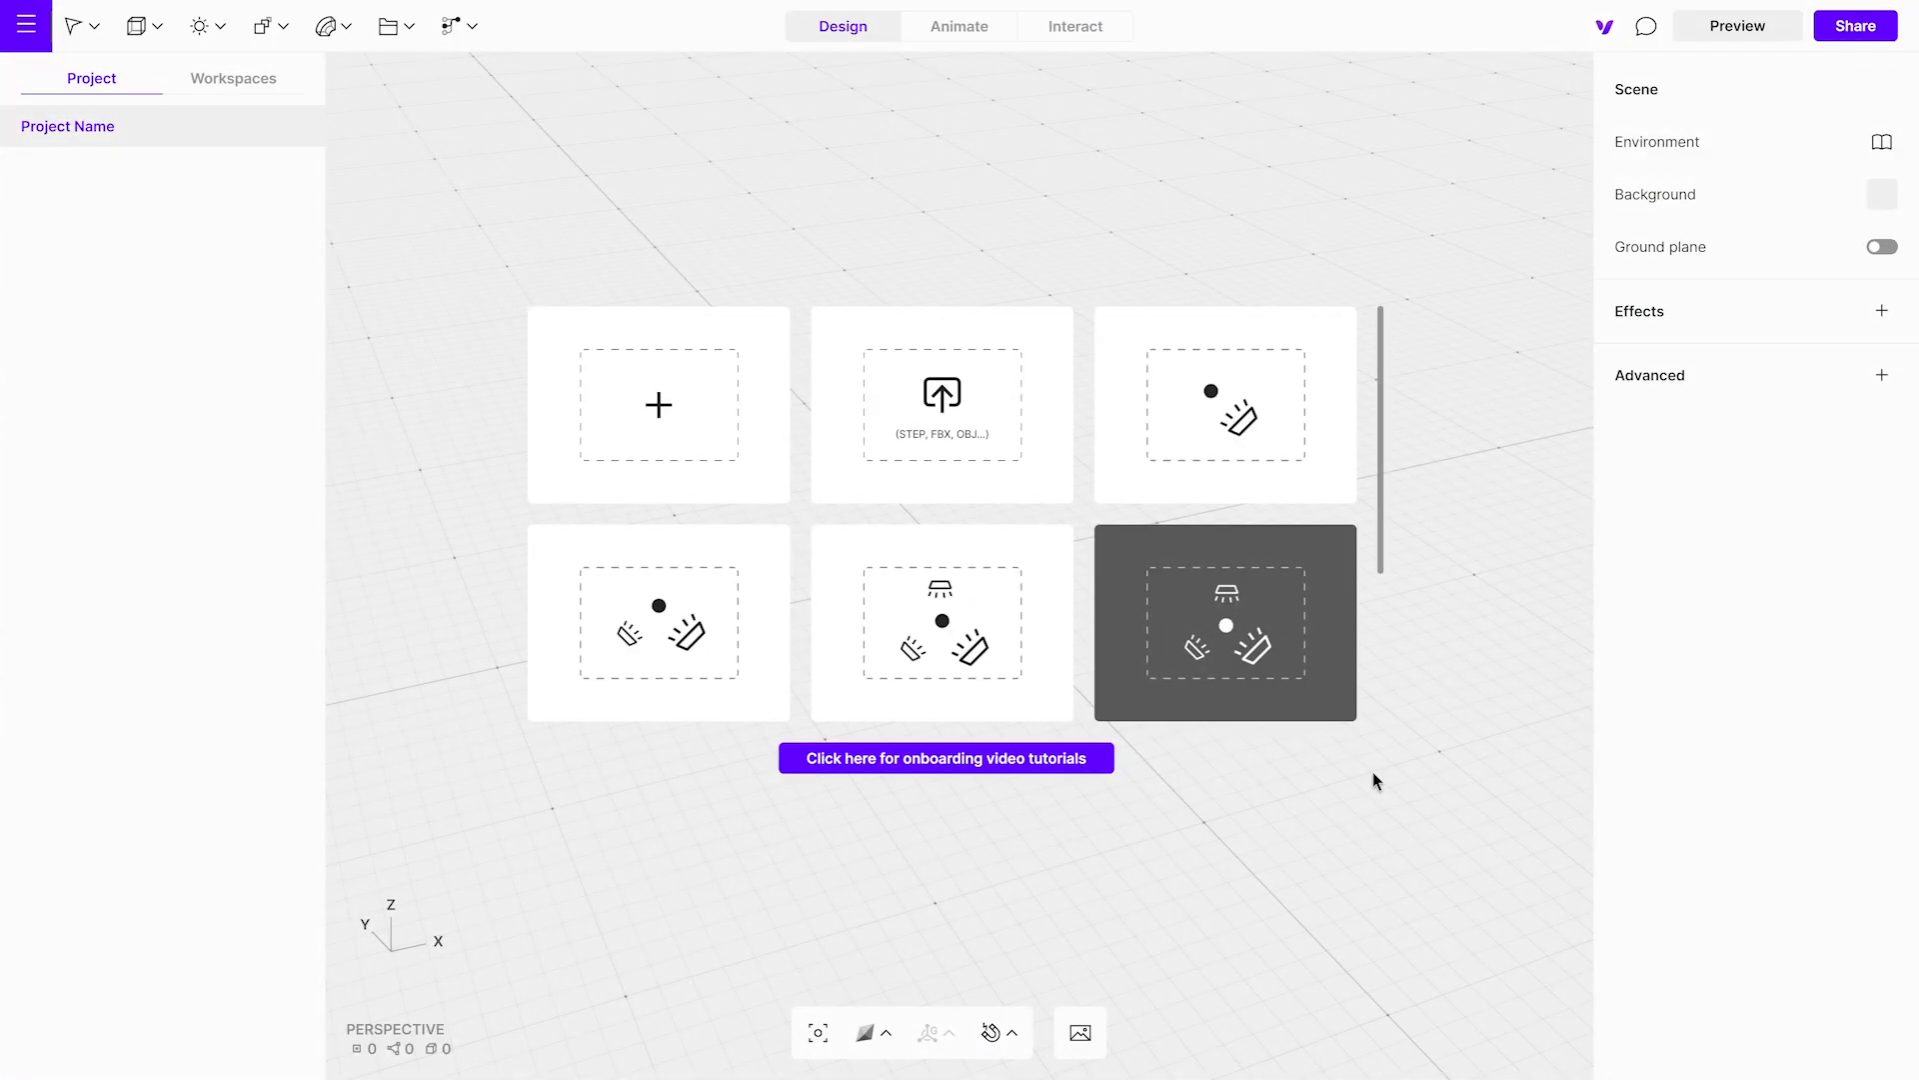
left_click(937, 600)
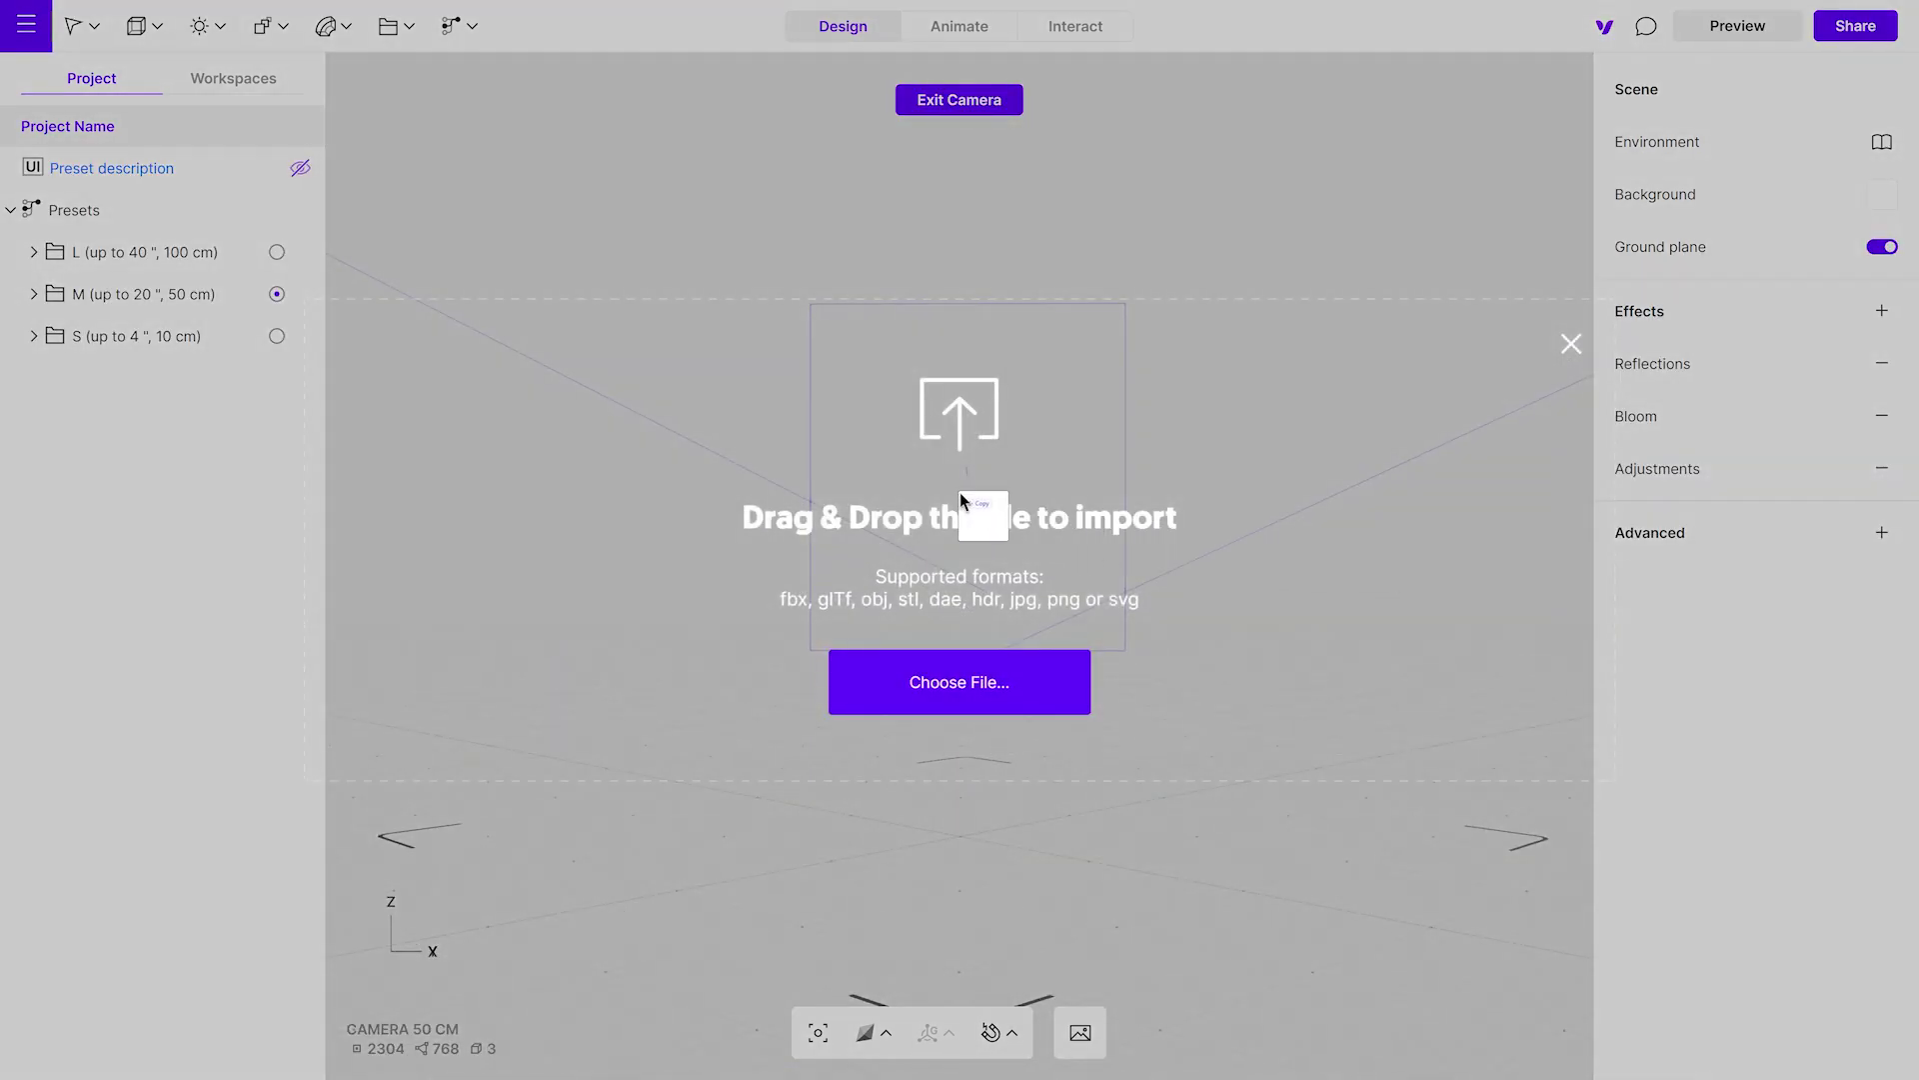
left_click_drag(1898, 554, 962, 495)
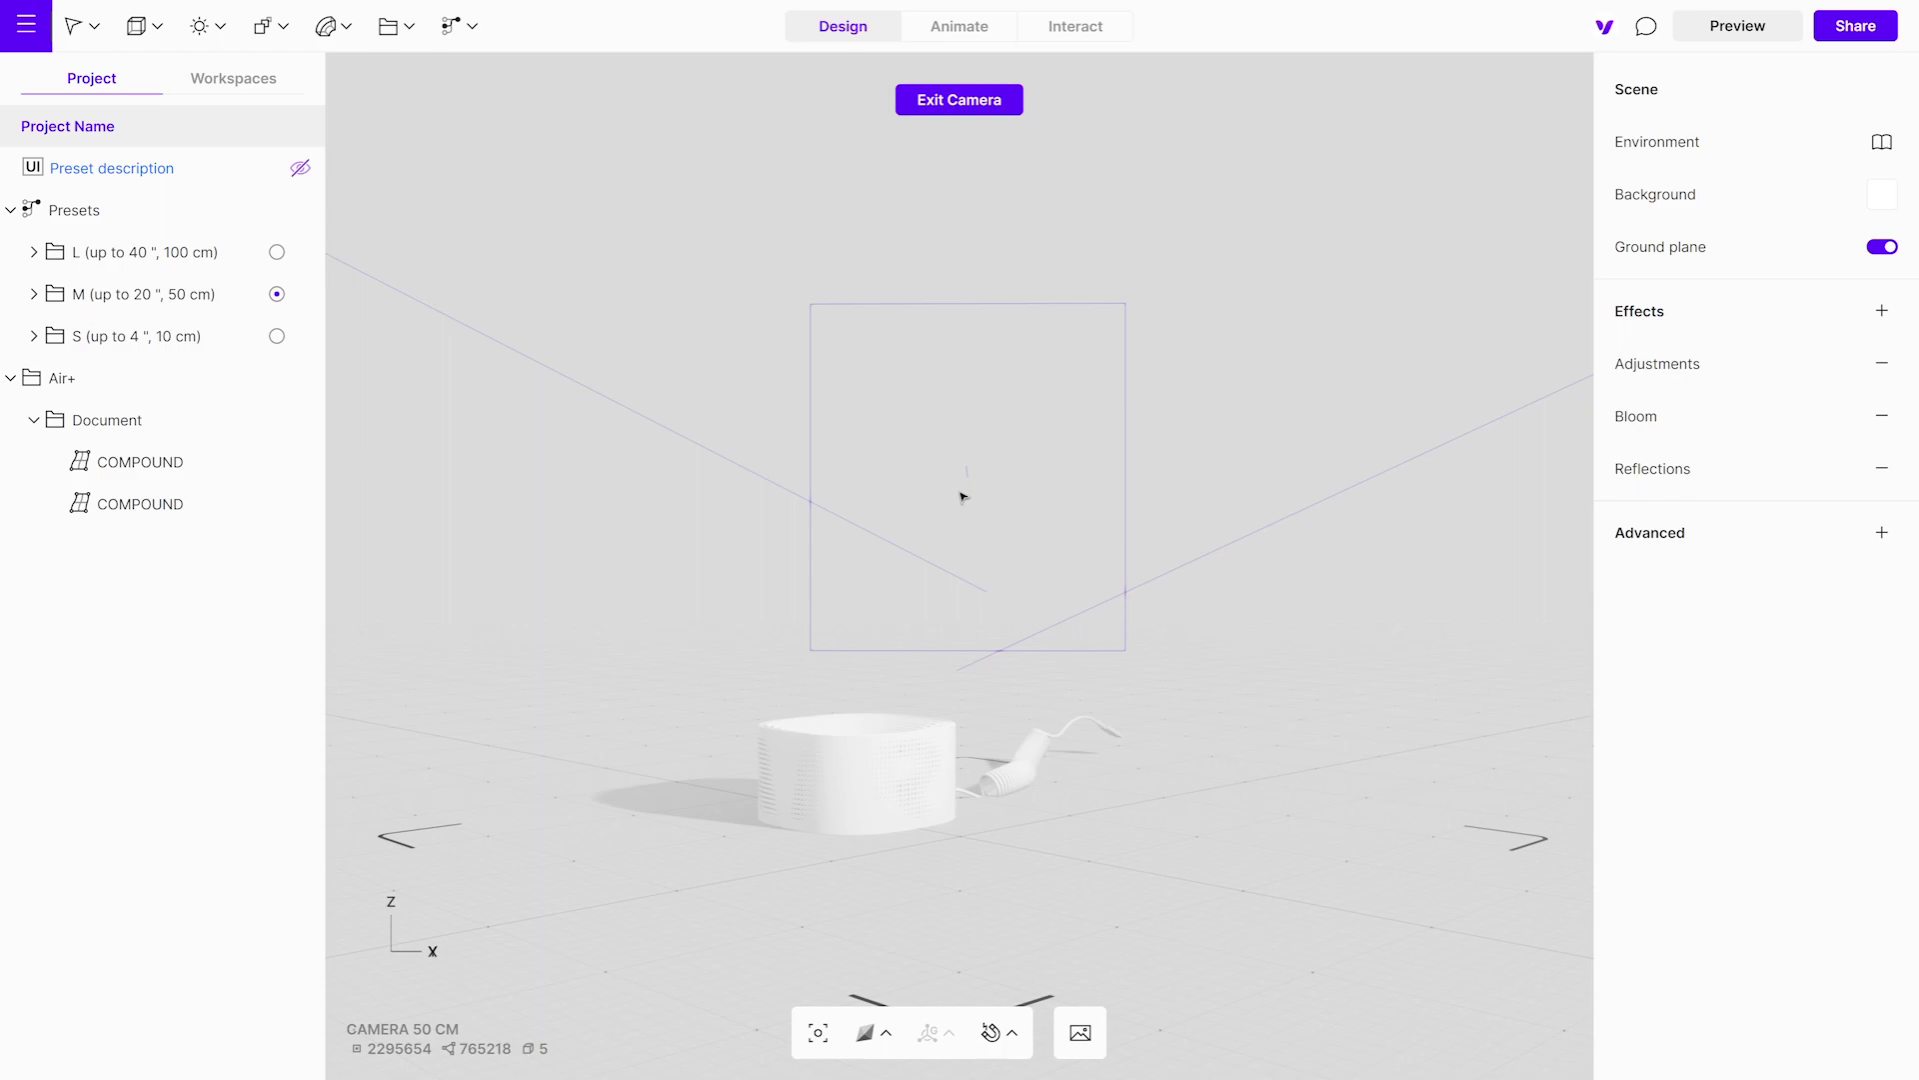
Step: Exit the camera, inspect the imported purifier, and begin renaming the project to Air+
left_click(945, 102)
left_click(896, 662)
scroll(900, 660, "up", 3)
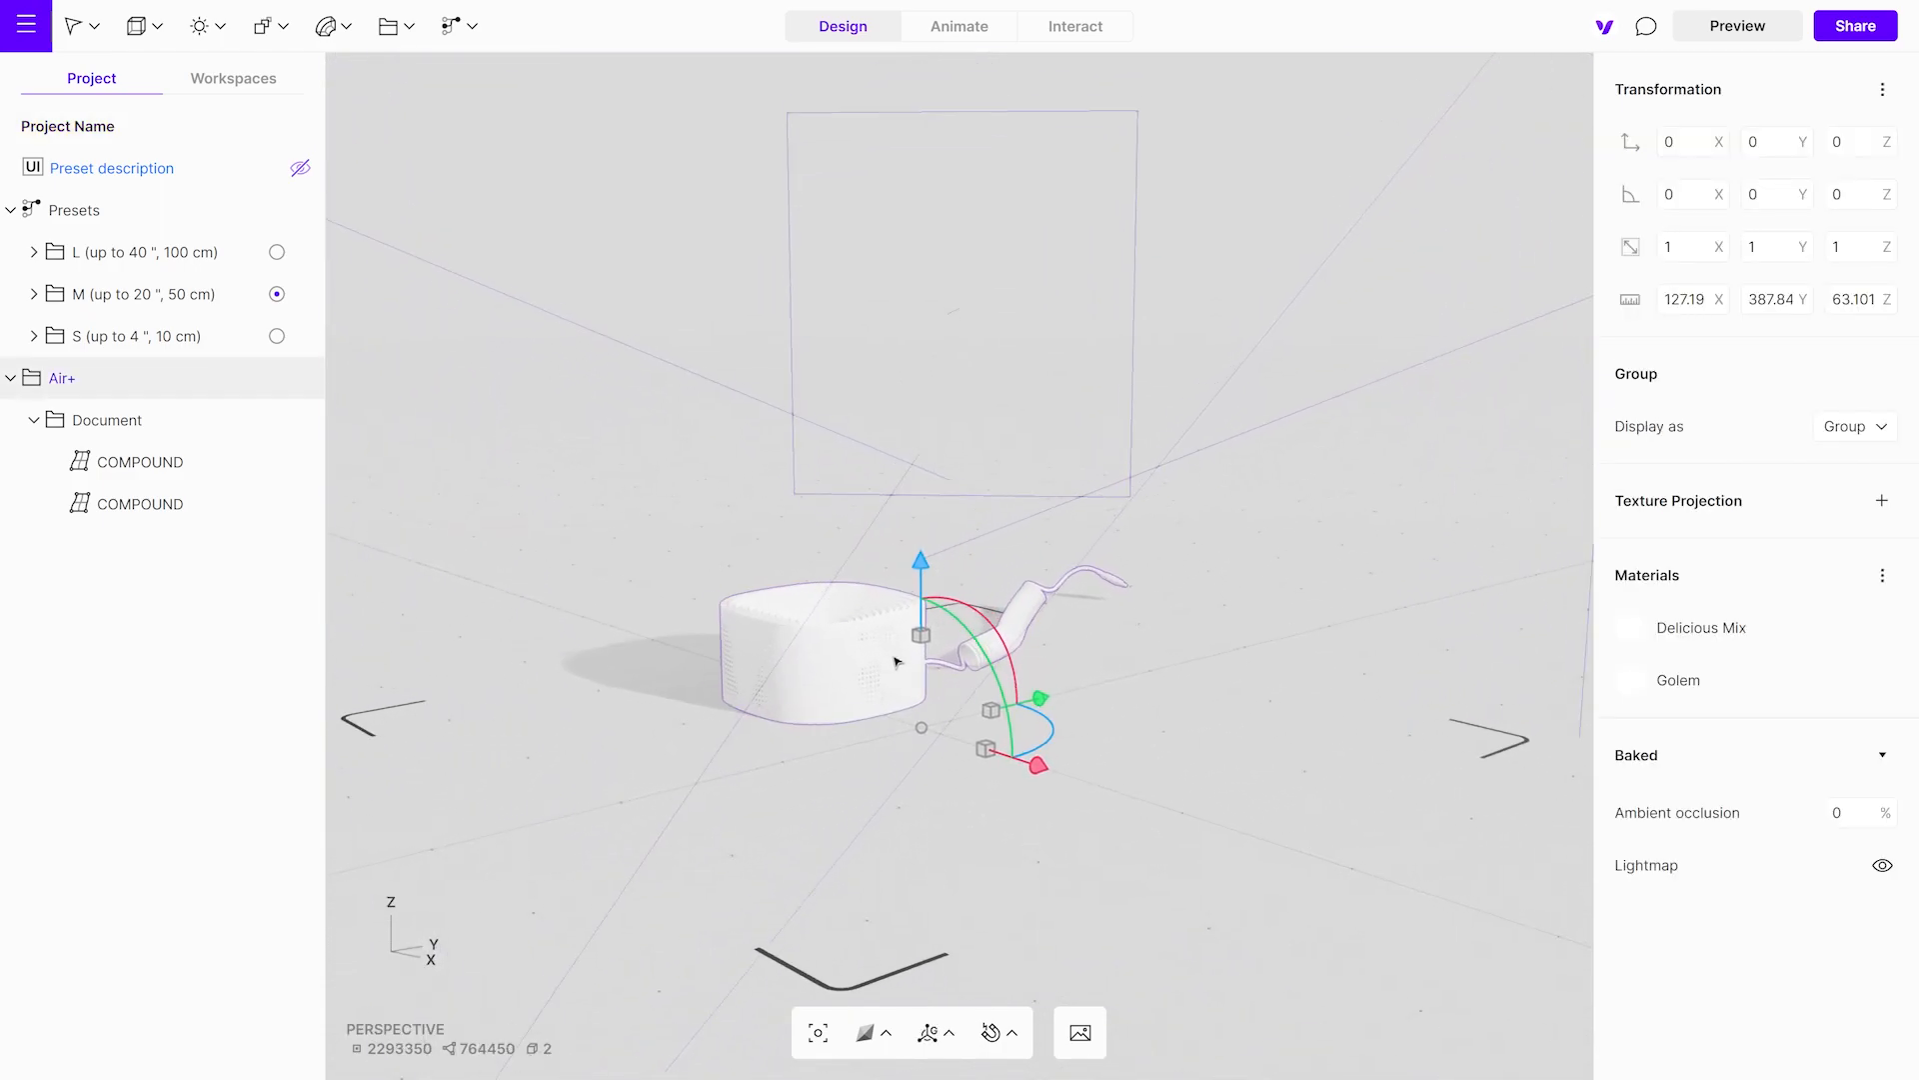
scroll(866, 677, "up", 3)
mouse_move(595, 815)
right_mouse_down()
mouse_move(1123, 835)
mouse_move(1364, 800)
mouse_move(1184, 771)
mouse_move(840, 785)
right_mouse_up()
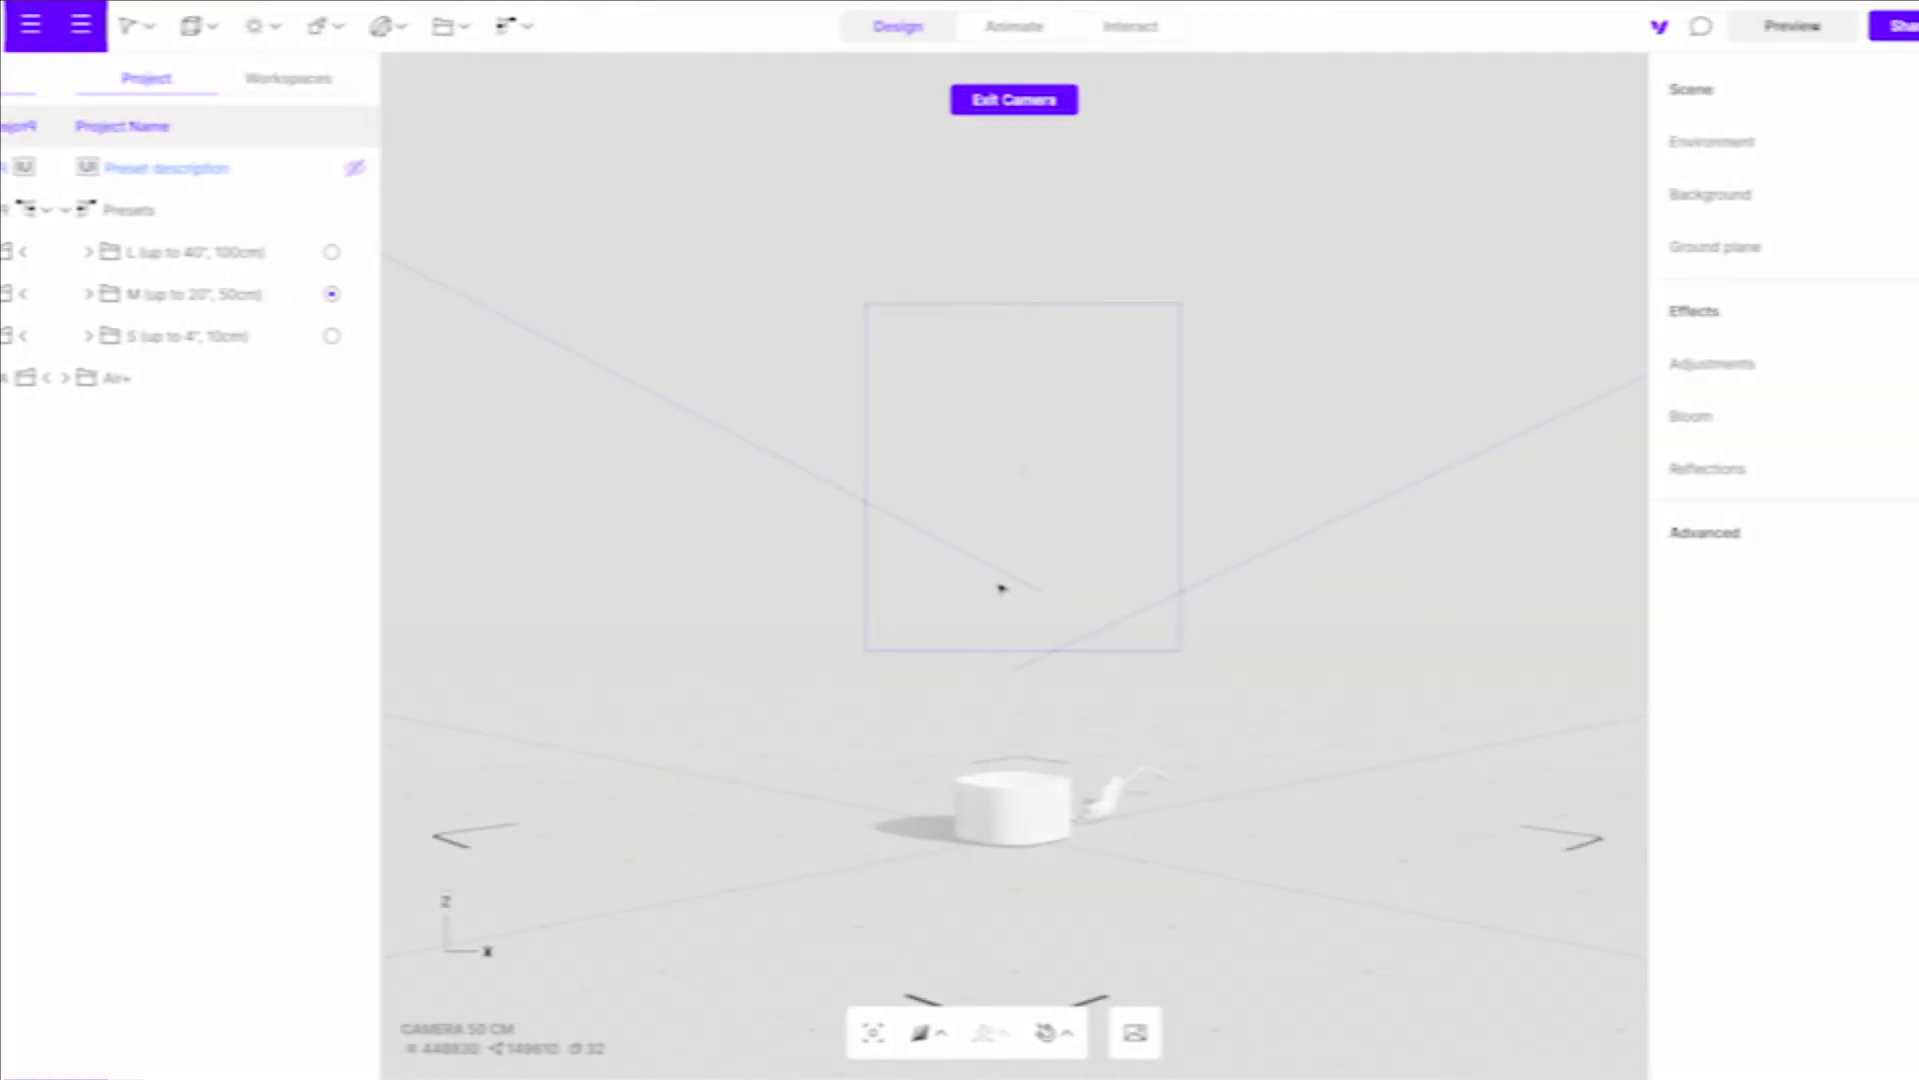
double_click(131, 132)
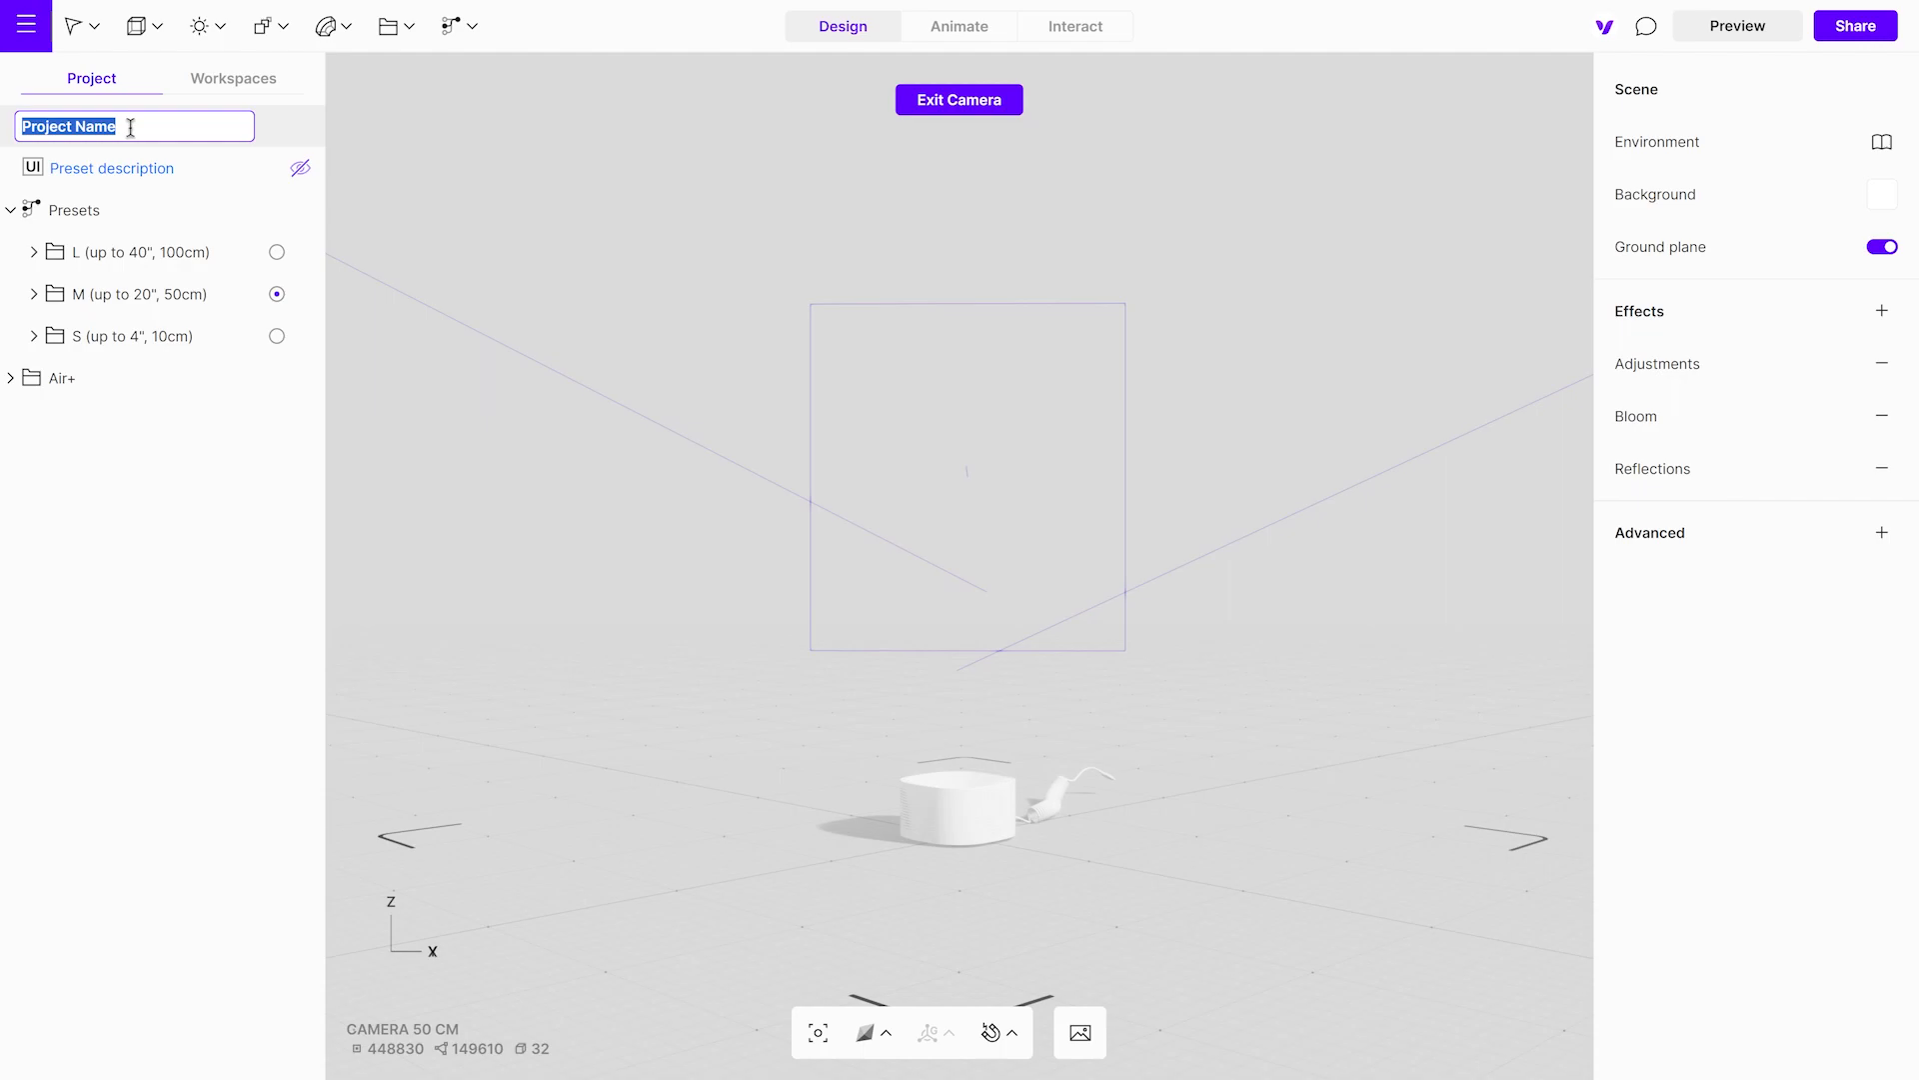
type("Air+")
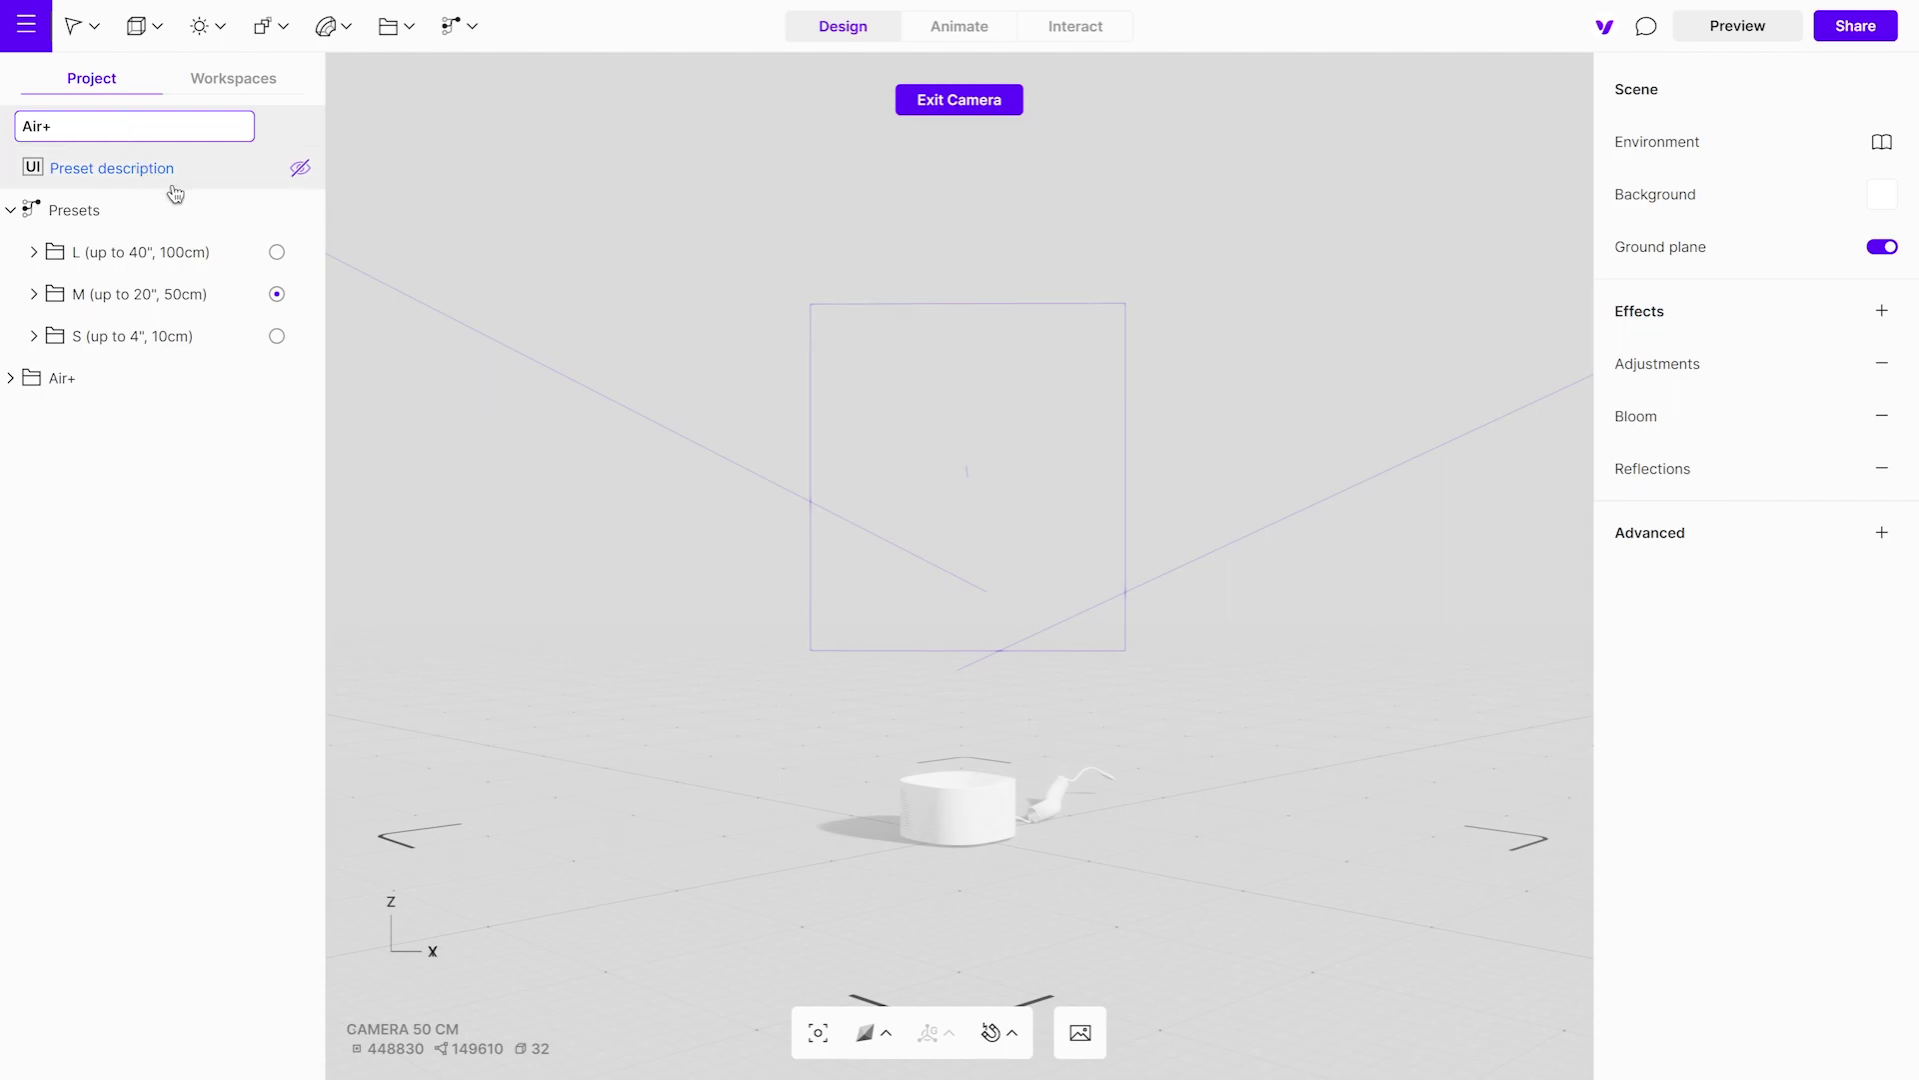
Step: Switch the scene to the S (up to 4", 10cm) preset size and return to free perspective
left_click(175, 188)
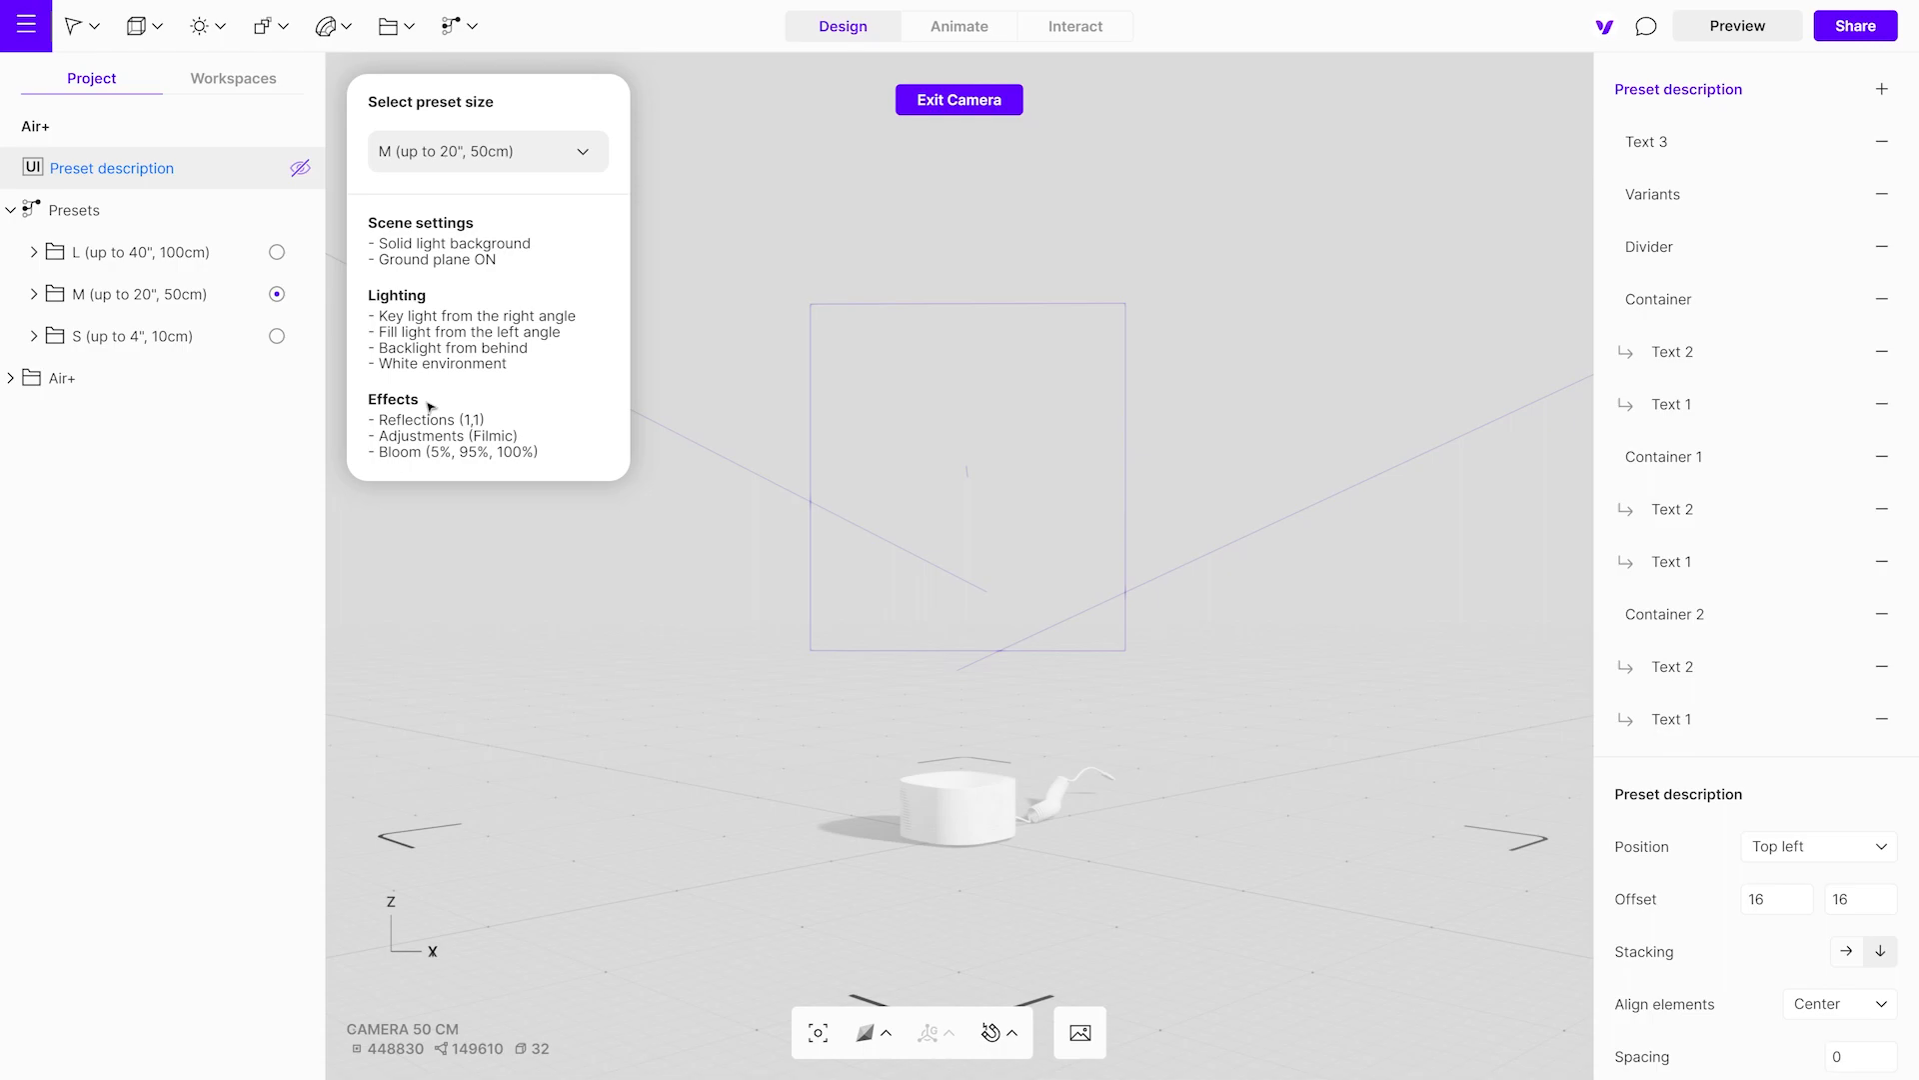
left_click(551, 170)
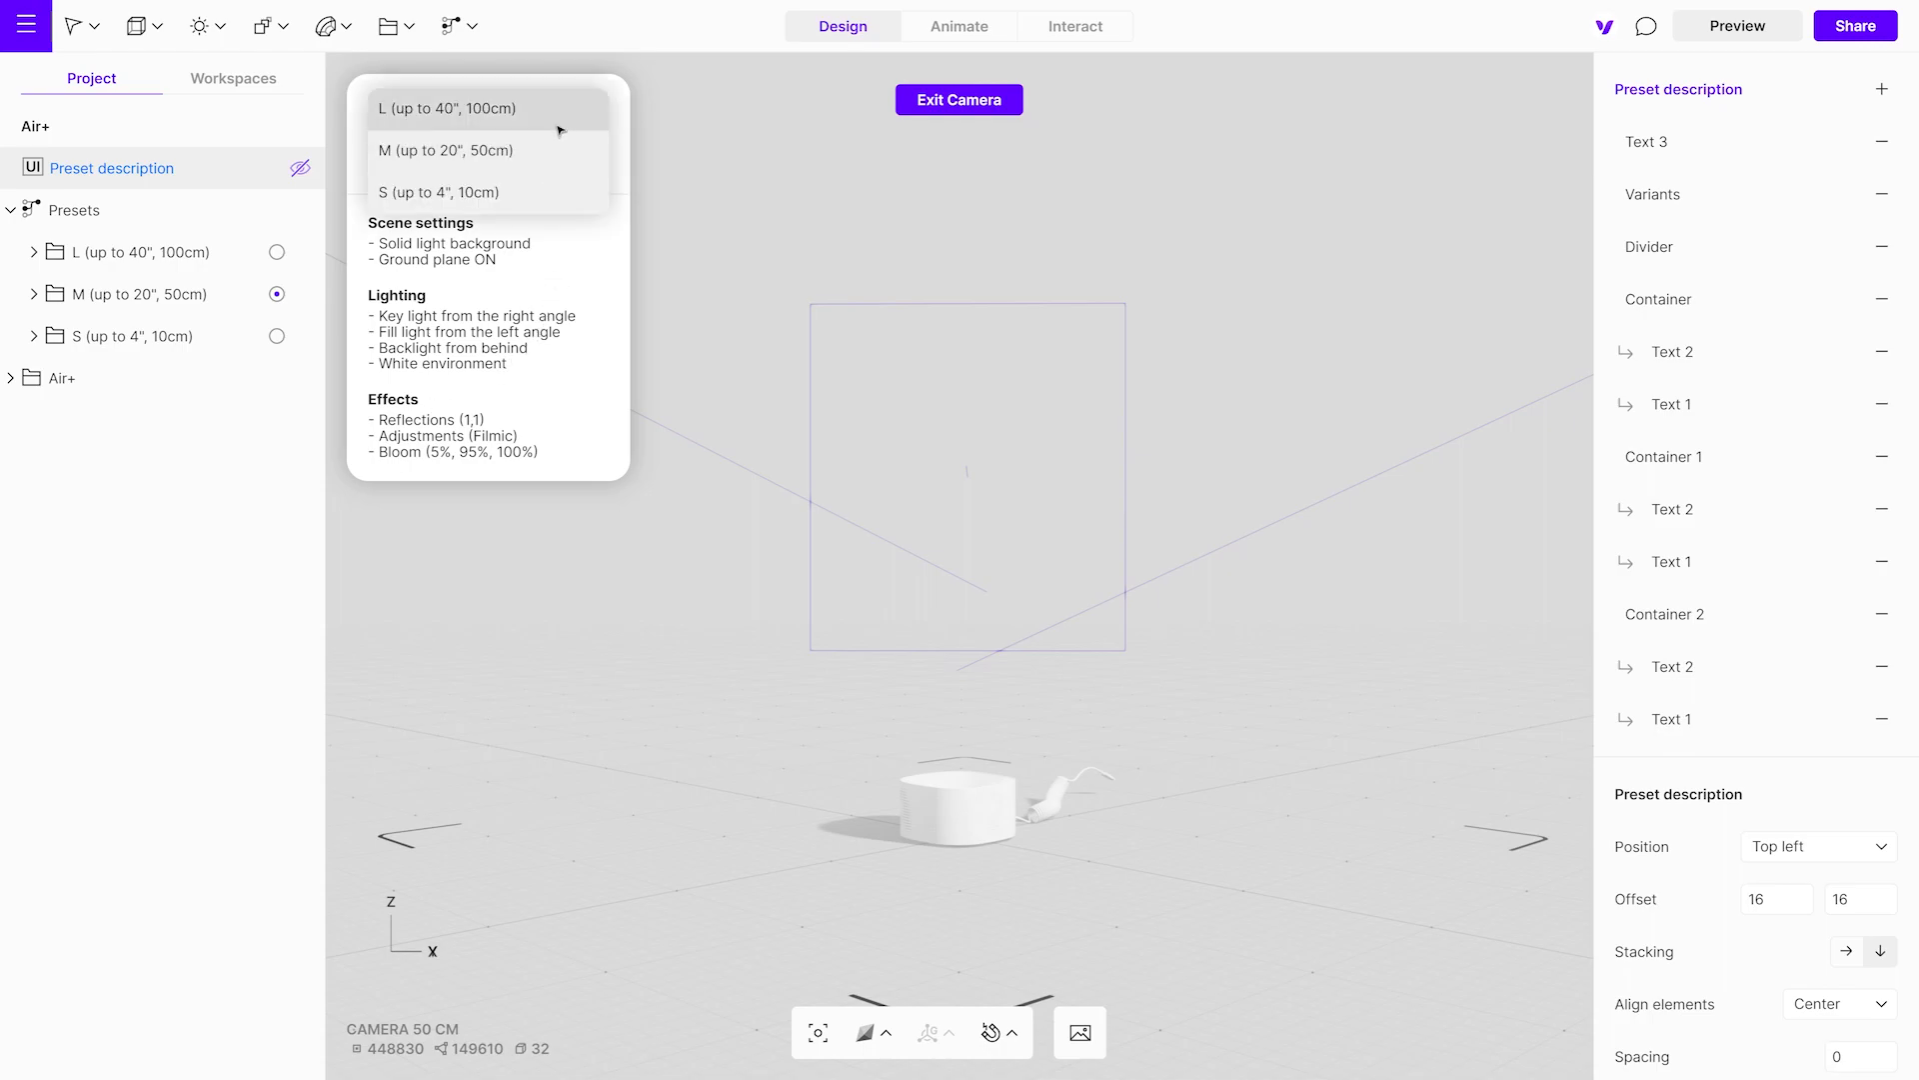
left_click(560, 193)
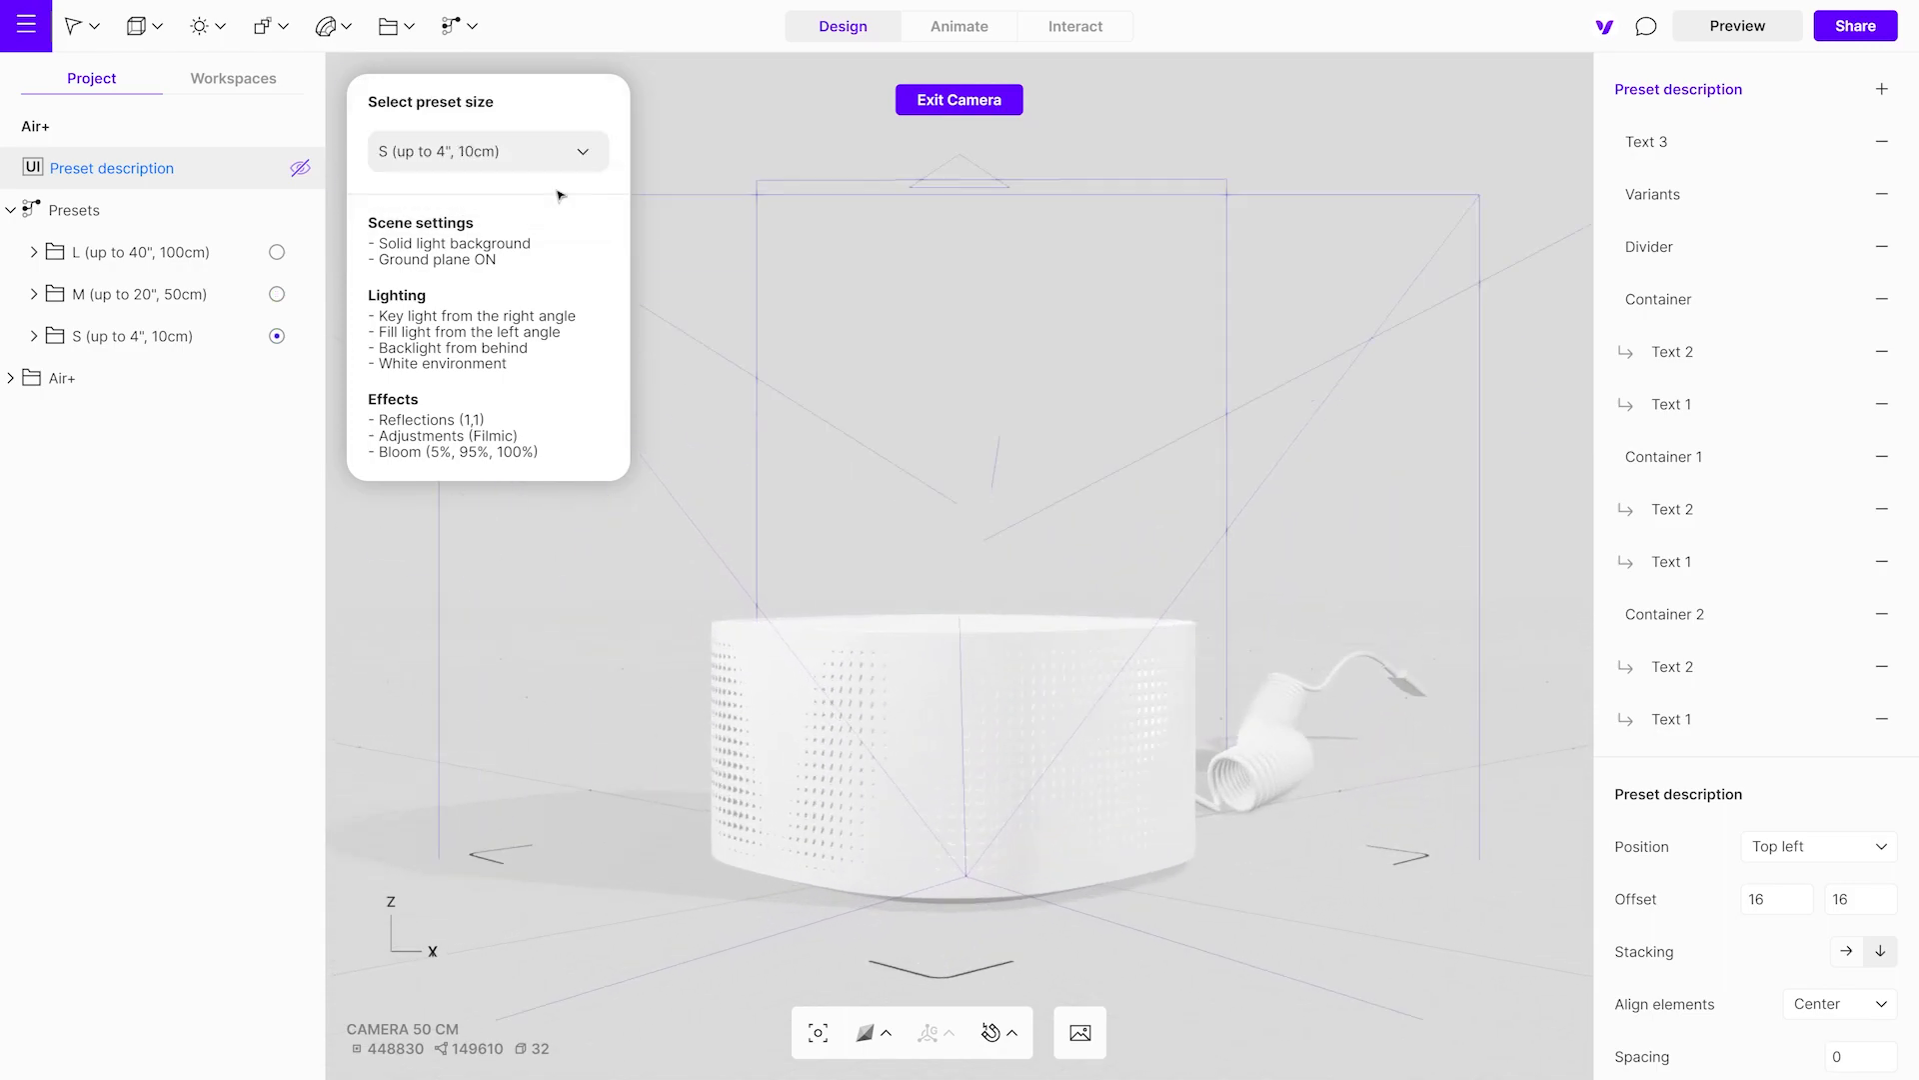
left_click(978, 103)
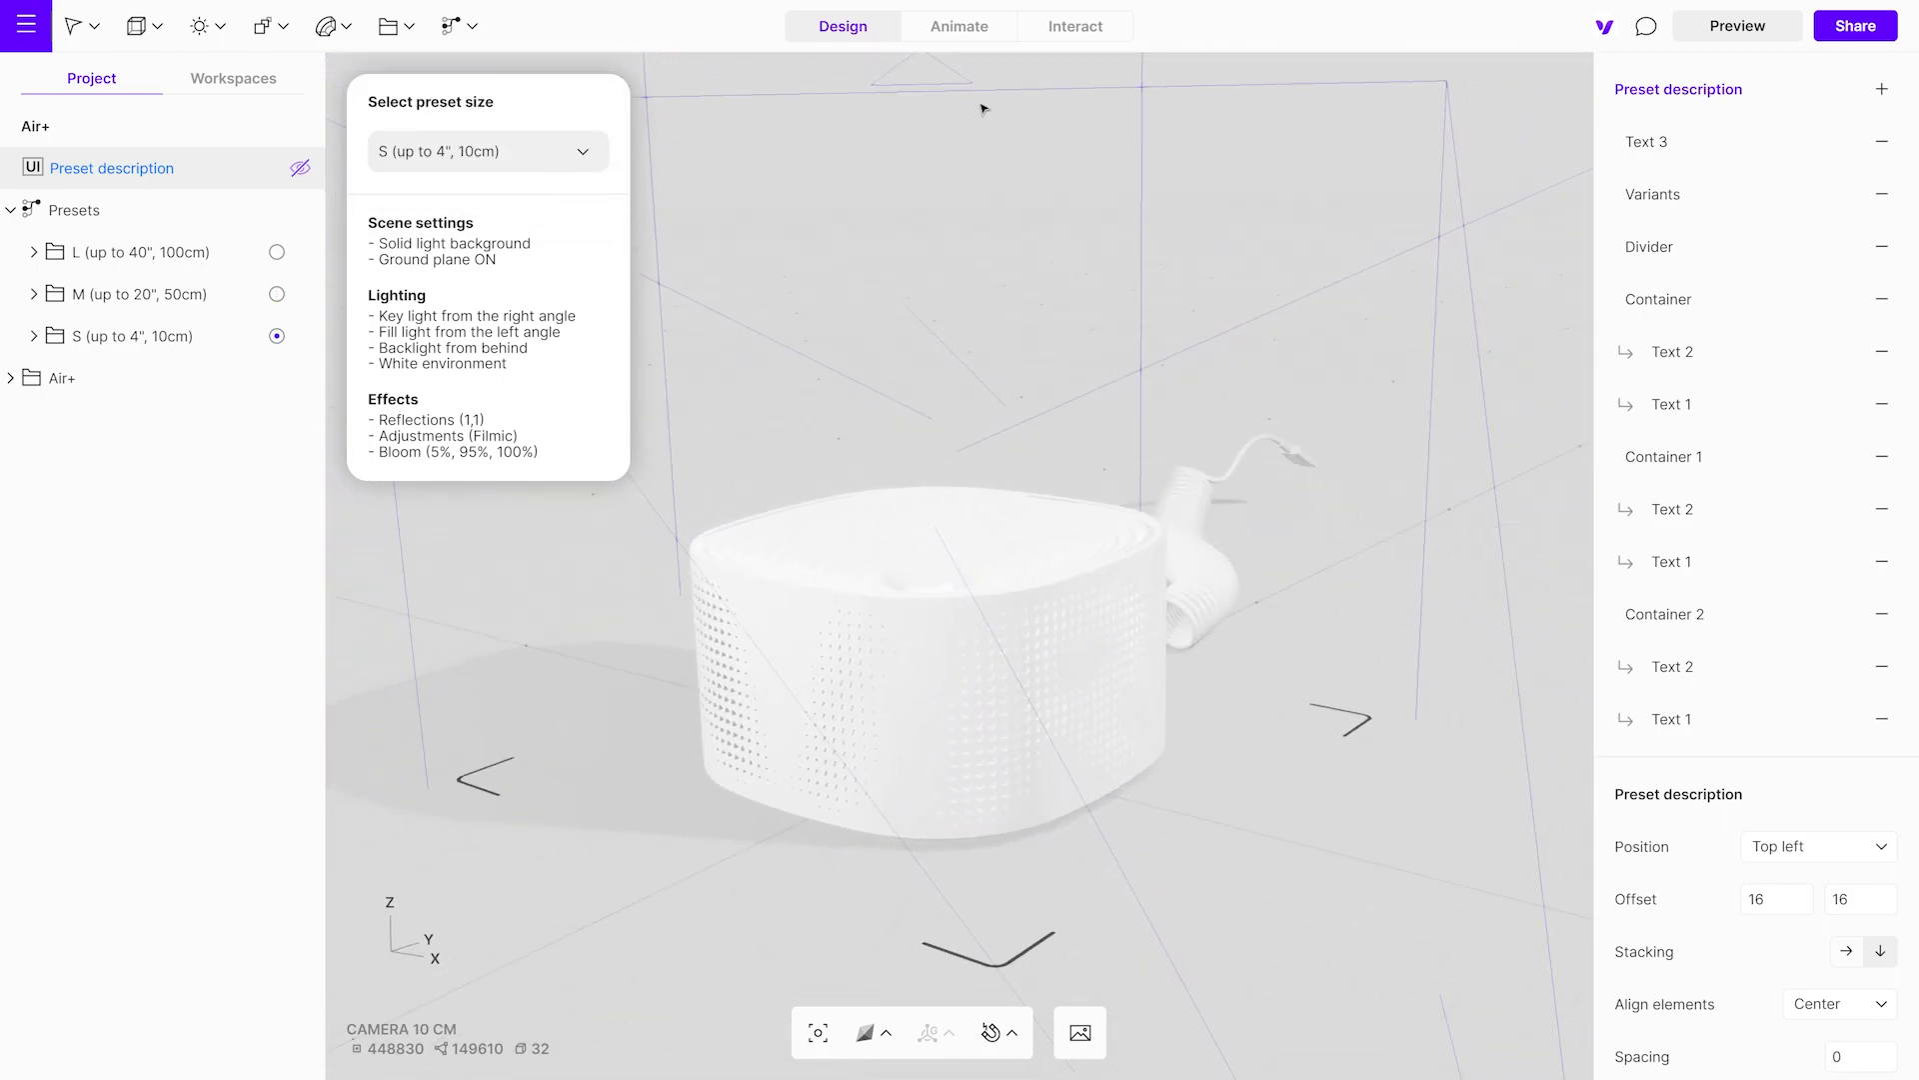
mouse_move(1117, 588)
left_mouse_down()
mouse_move(1102, 471)
mouse_move(1025, 297)
left_mouse_up()
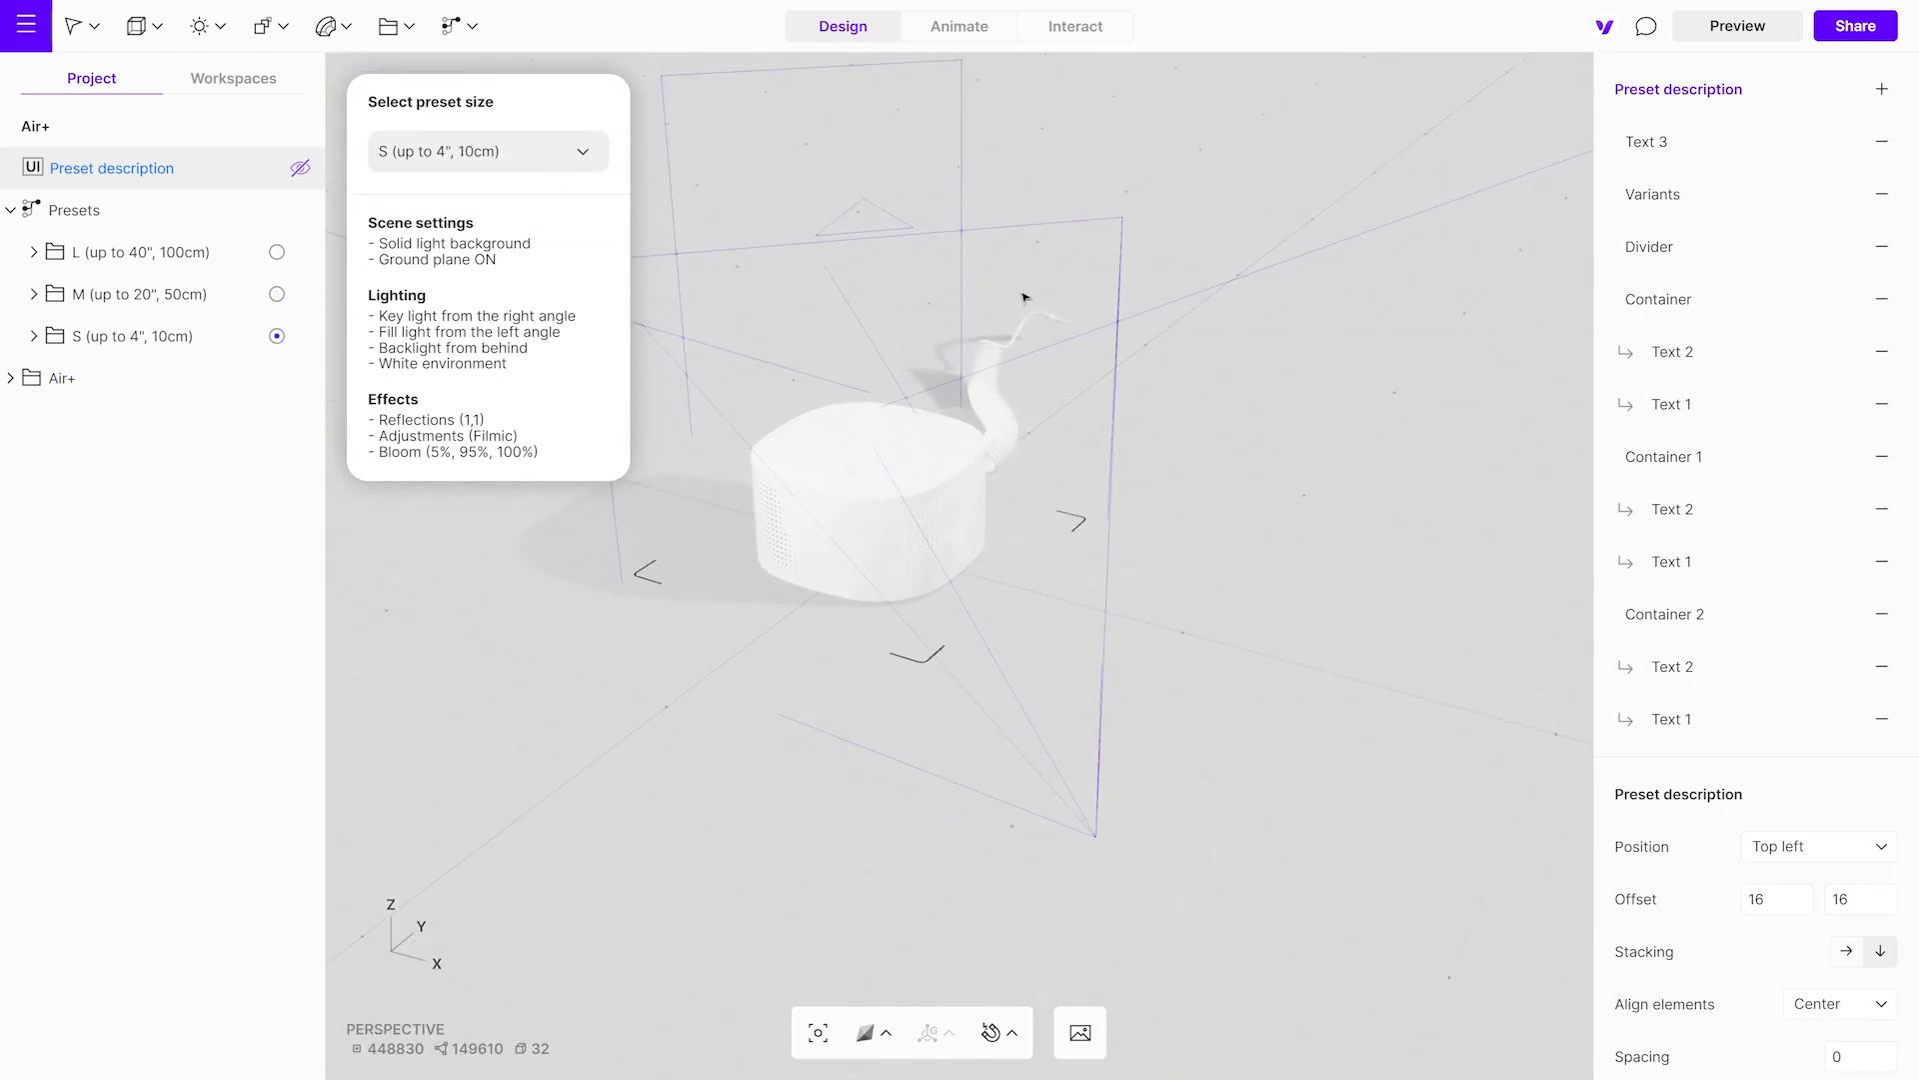
Step: Move the back light right and back, raise its intensity to 8%, and select the Air+ group
left_click(963, 198)
mouse_move(841, 232)
left_mouse_down()
mouse_move(857, 241)
mouse_move(828, 146)
left_mouse_up()
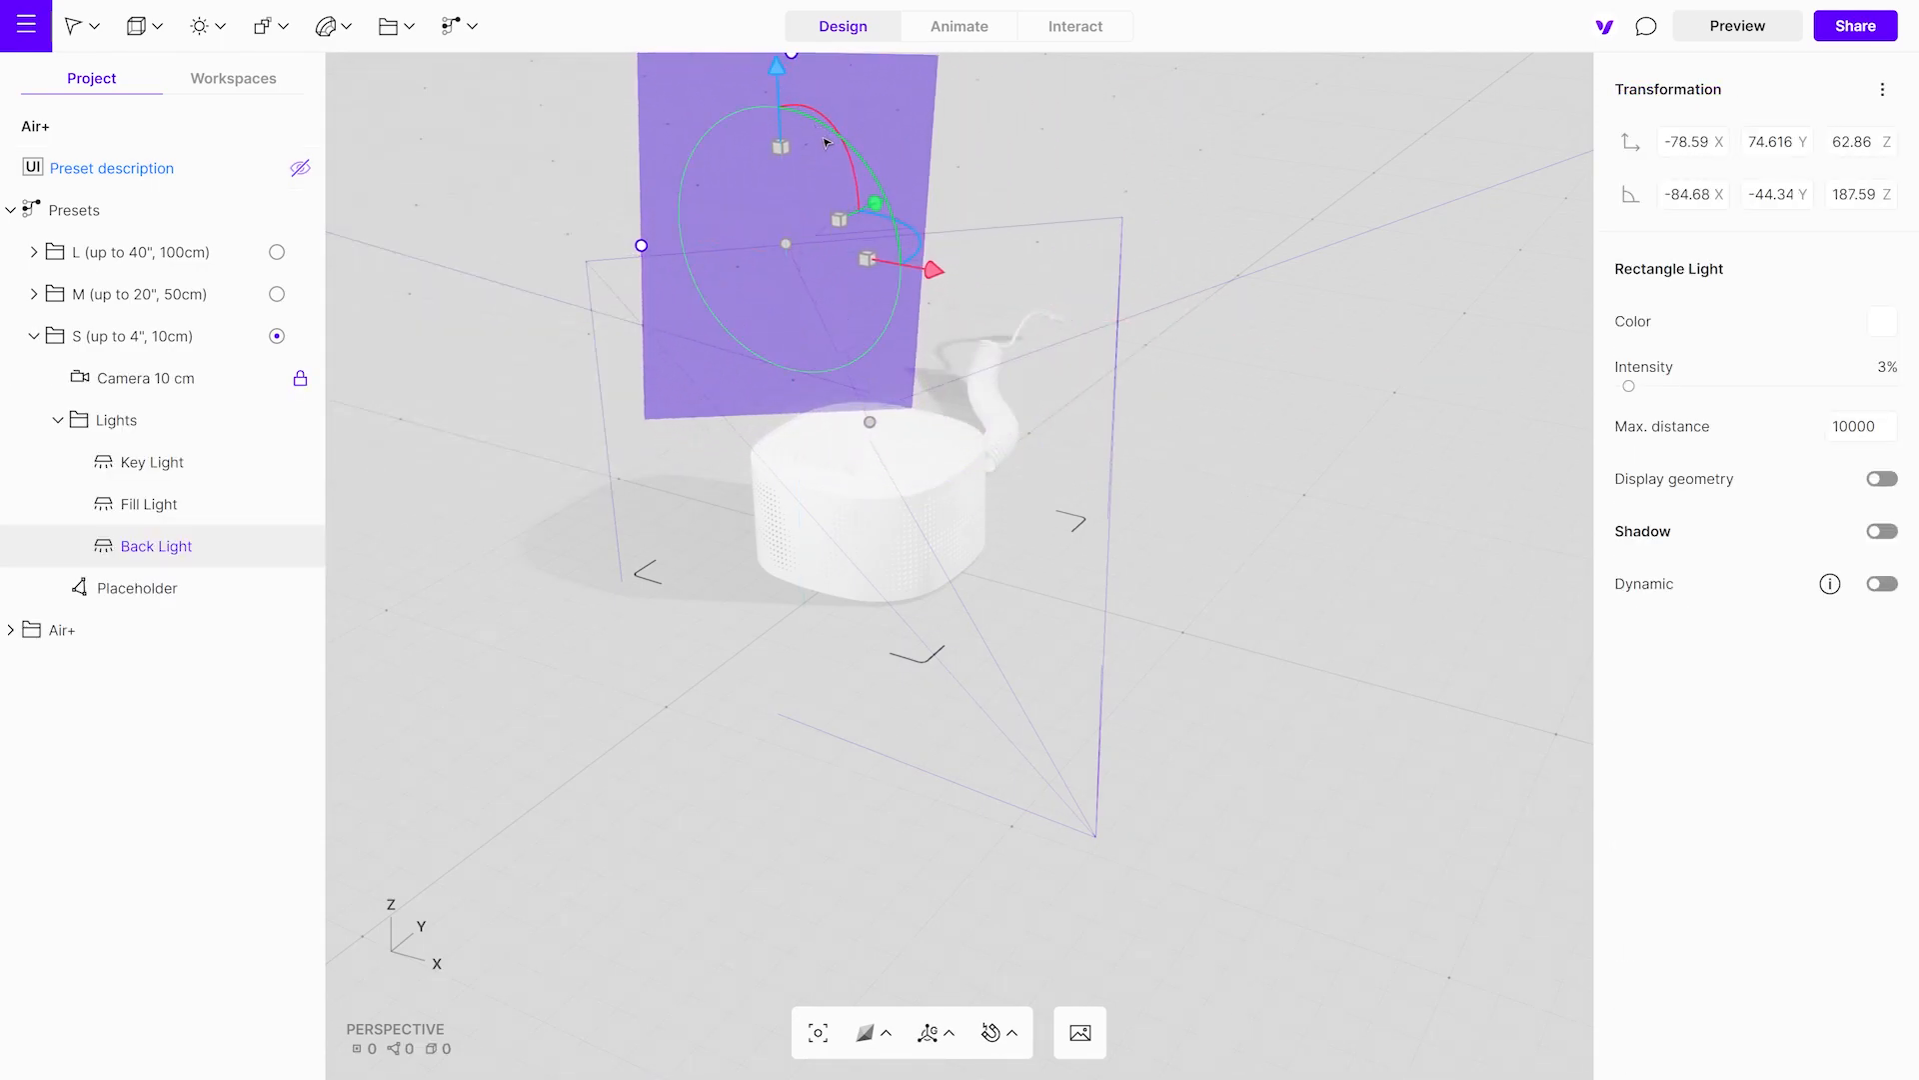
mouse_move(1630, 387)
left_mouse_down()
mouse_move(1701, 393)
mouse_move(1645, 391)
left_mouse_up()
left_click(217, 641)
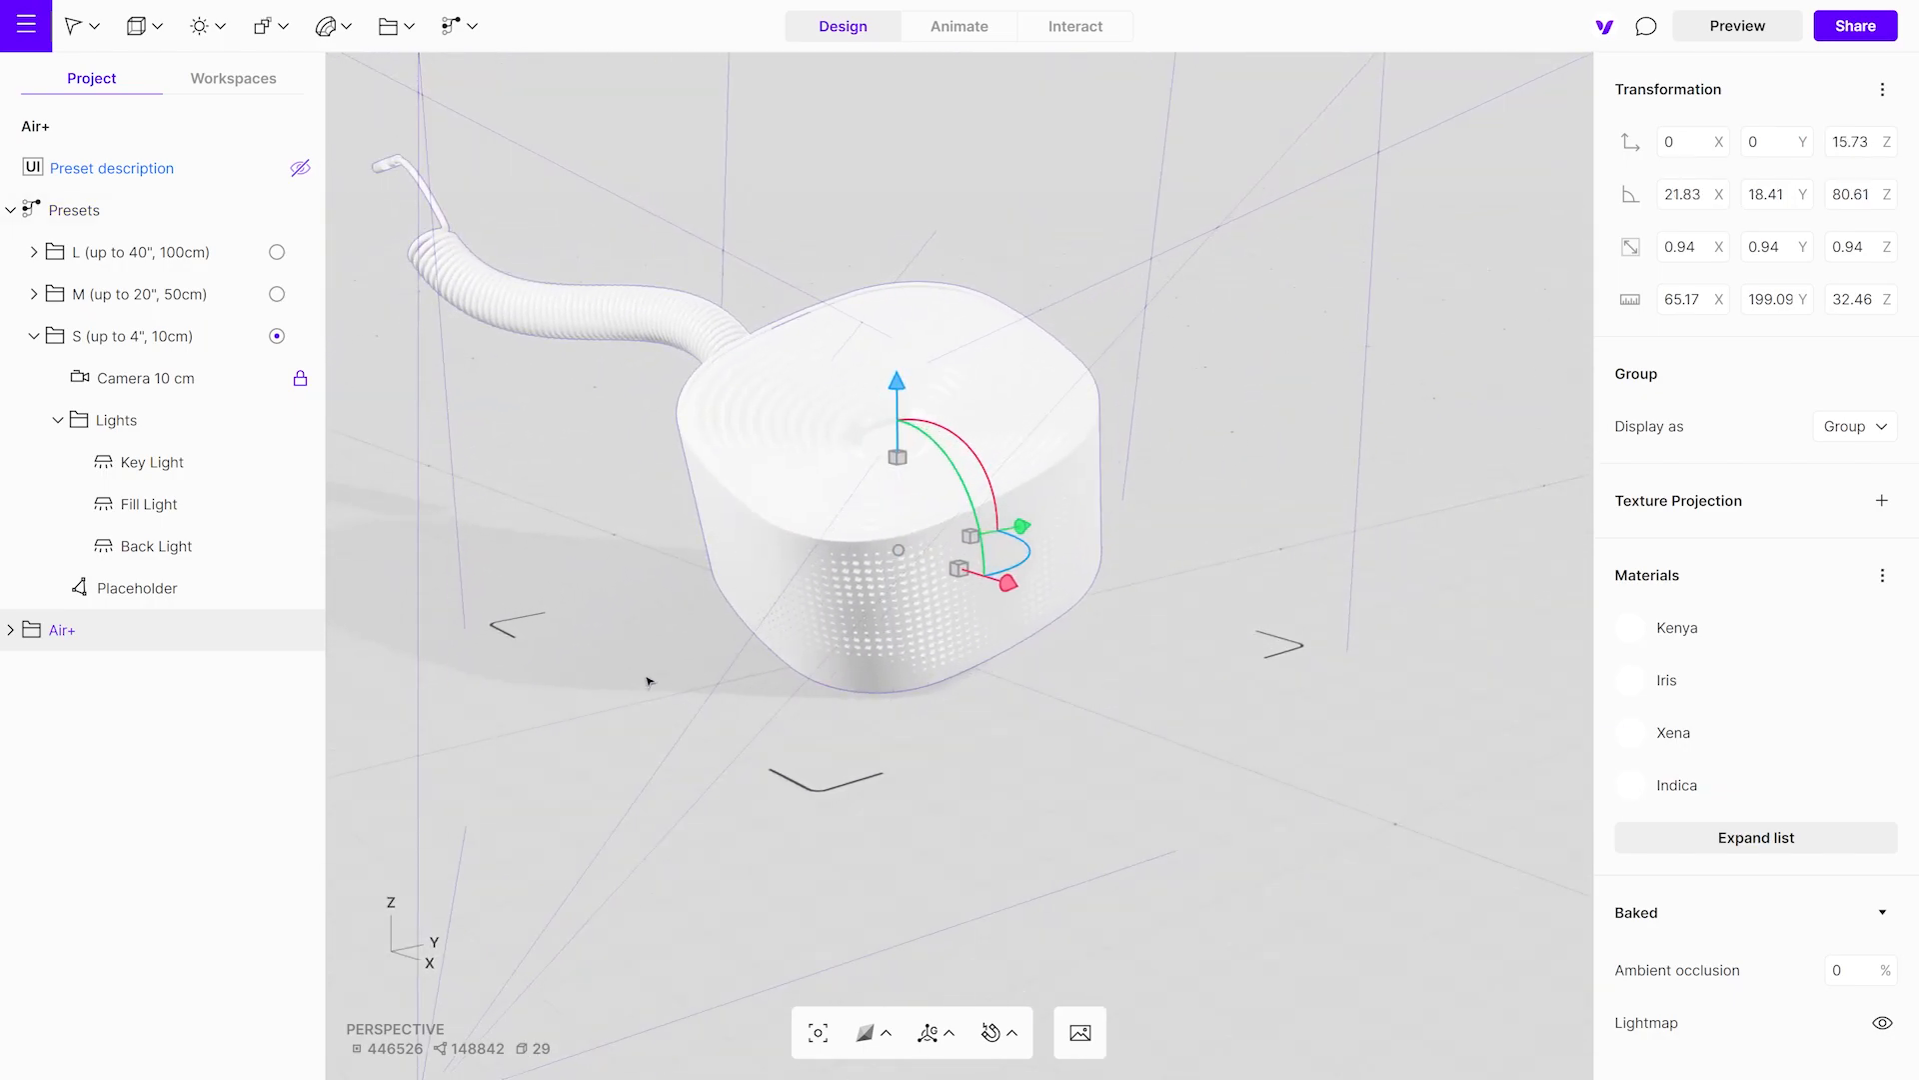
Step: Unlock Camera 10 cm, reframe it closely on the purifier with its hose, and lock it
left_click(254, 378)
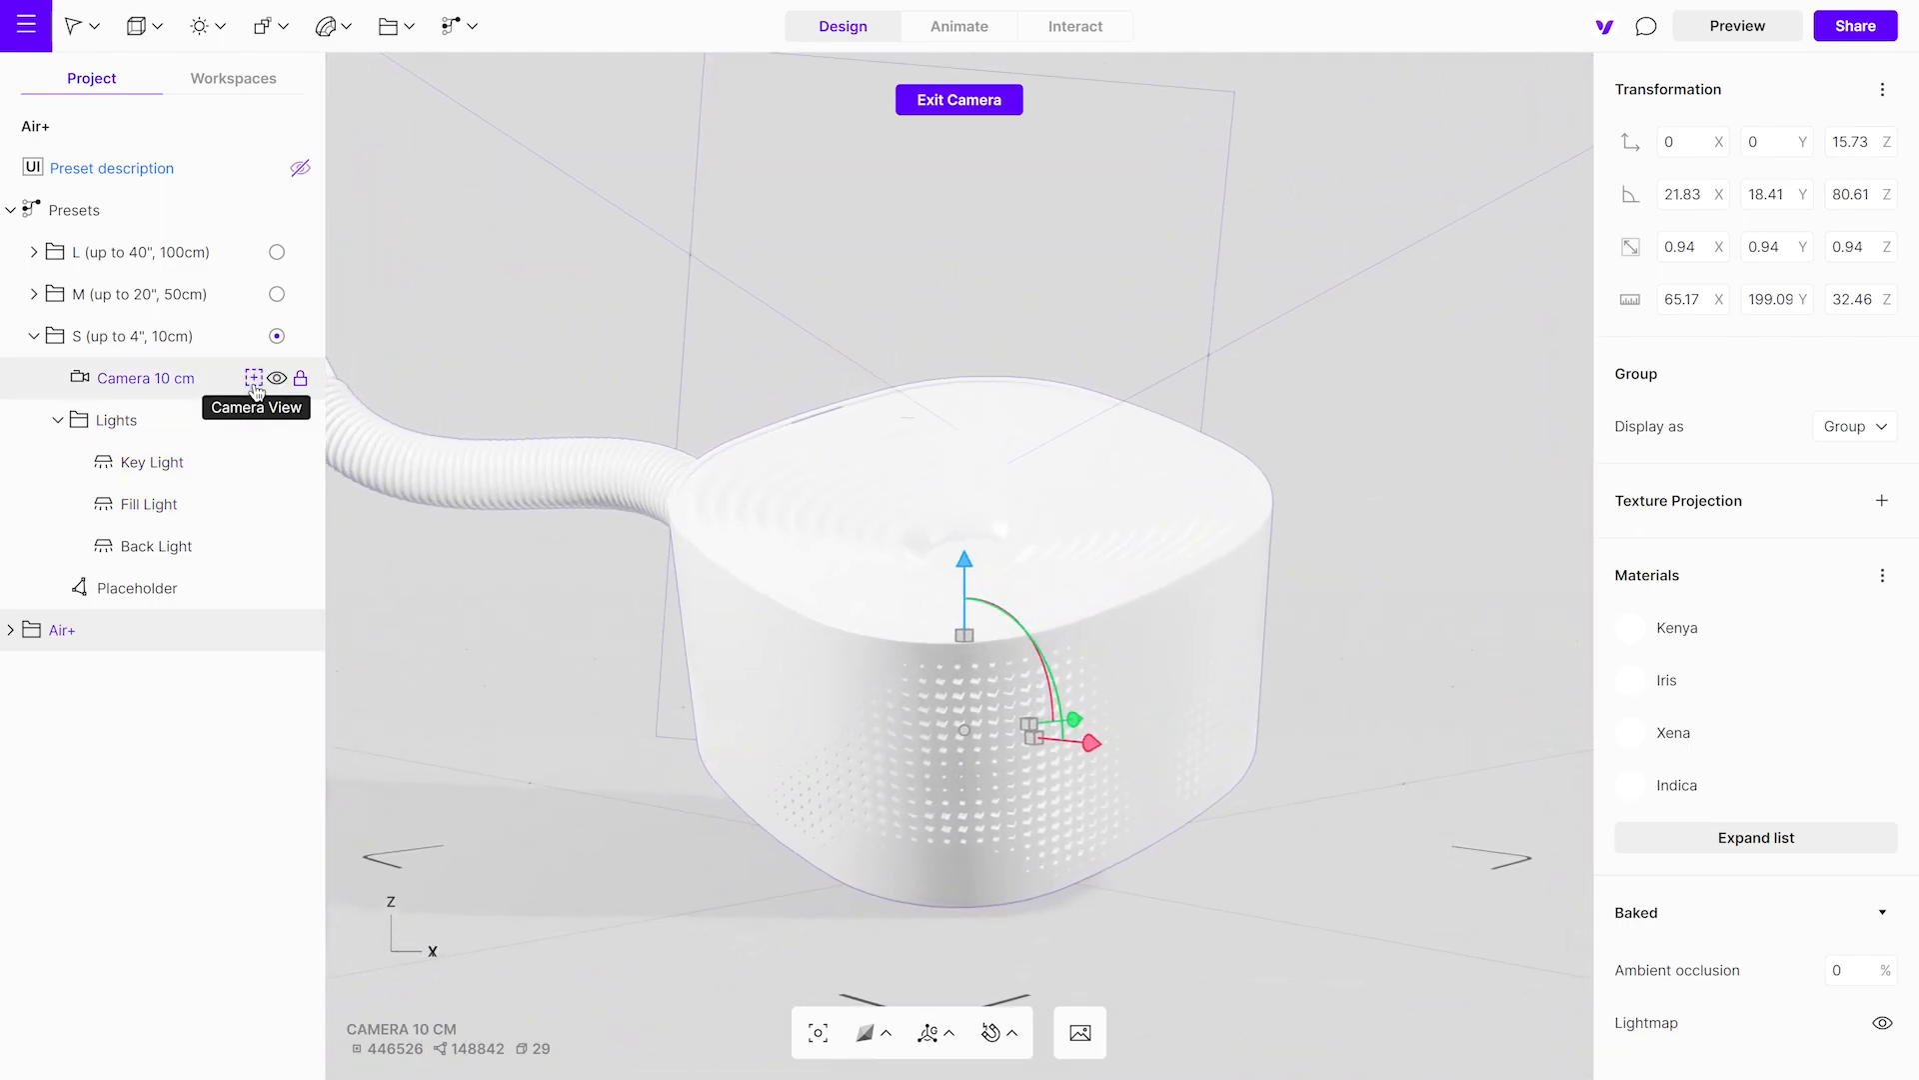
mouse_move(166, 378)
left_click(299, 380)
mouse_move(656, 724)
left_mouse_down()
mouse_move(603, 682)
mouse_move(519, 686)
mouse_move(579, 654)
mouse_move(594, 761)
mouse_move(621, 721)
left_mouse_up()
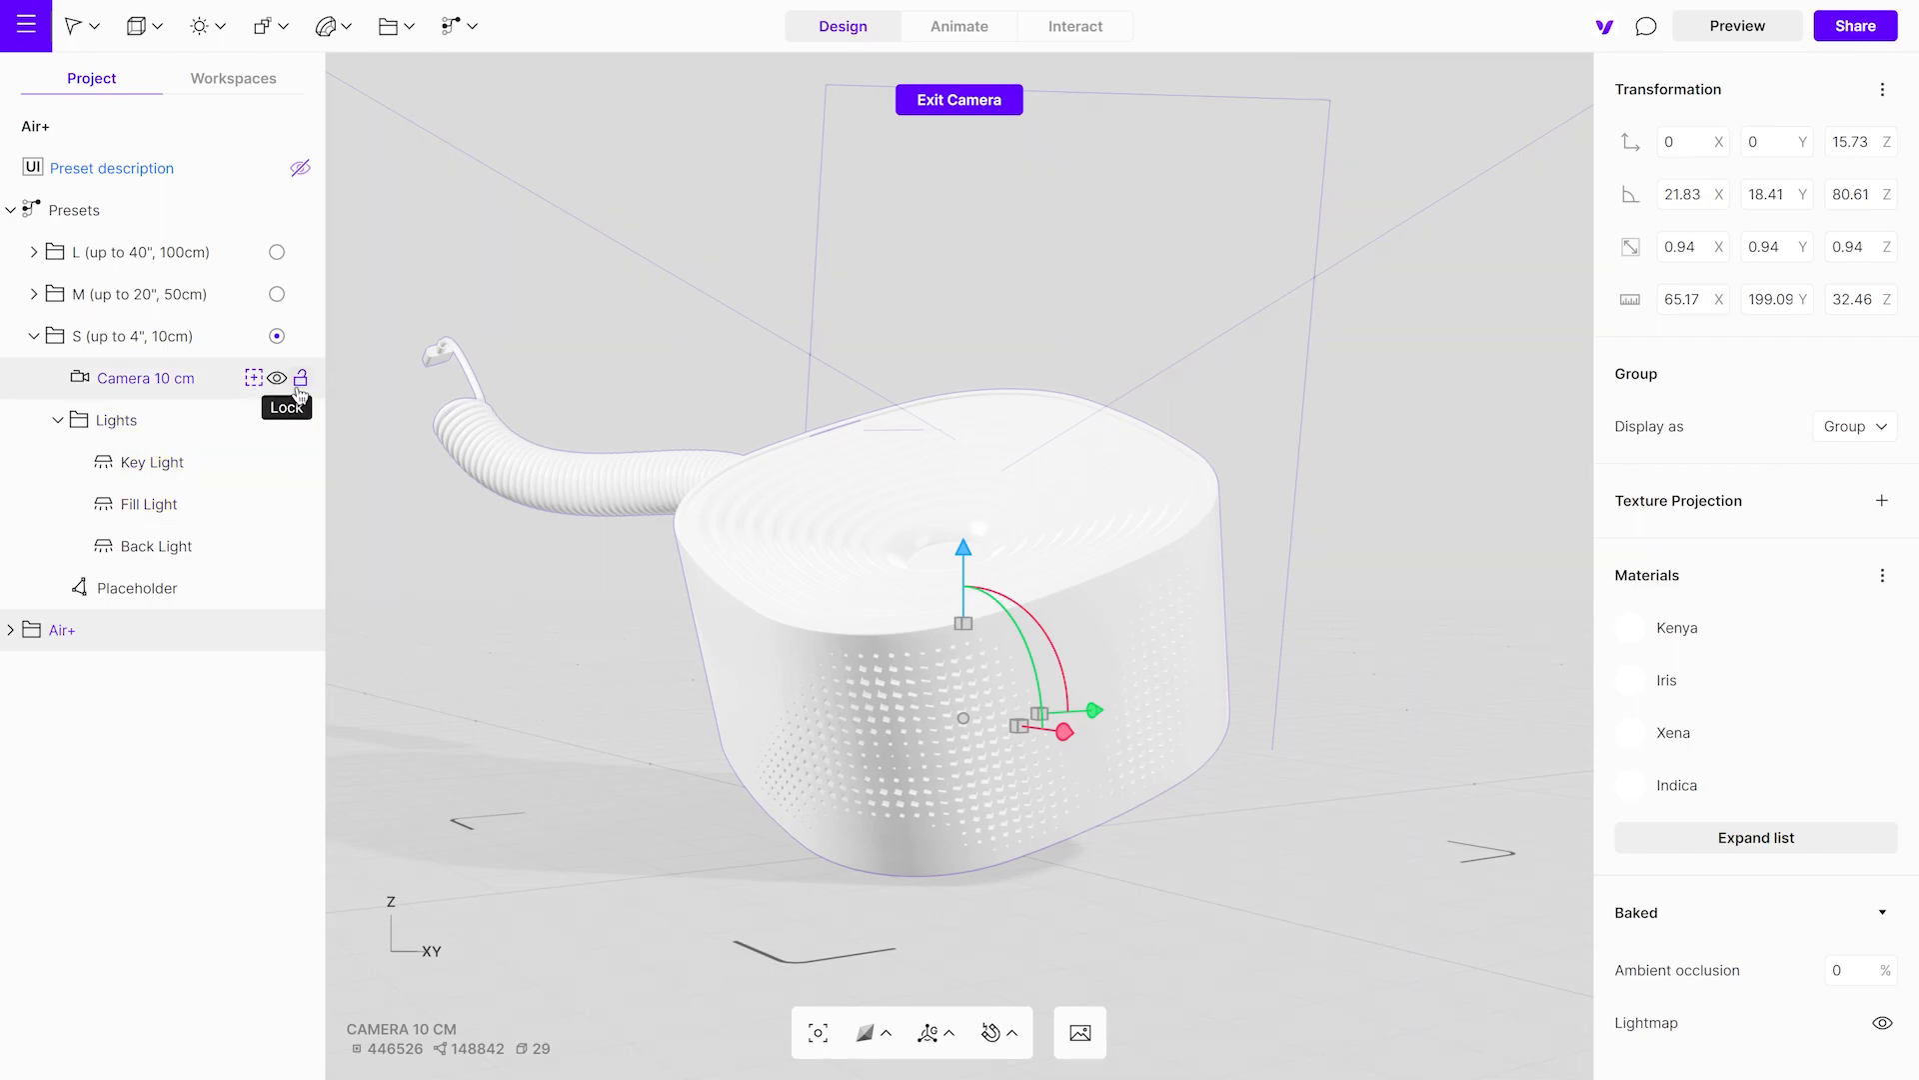
left_click(298, 381)
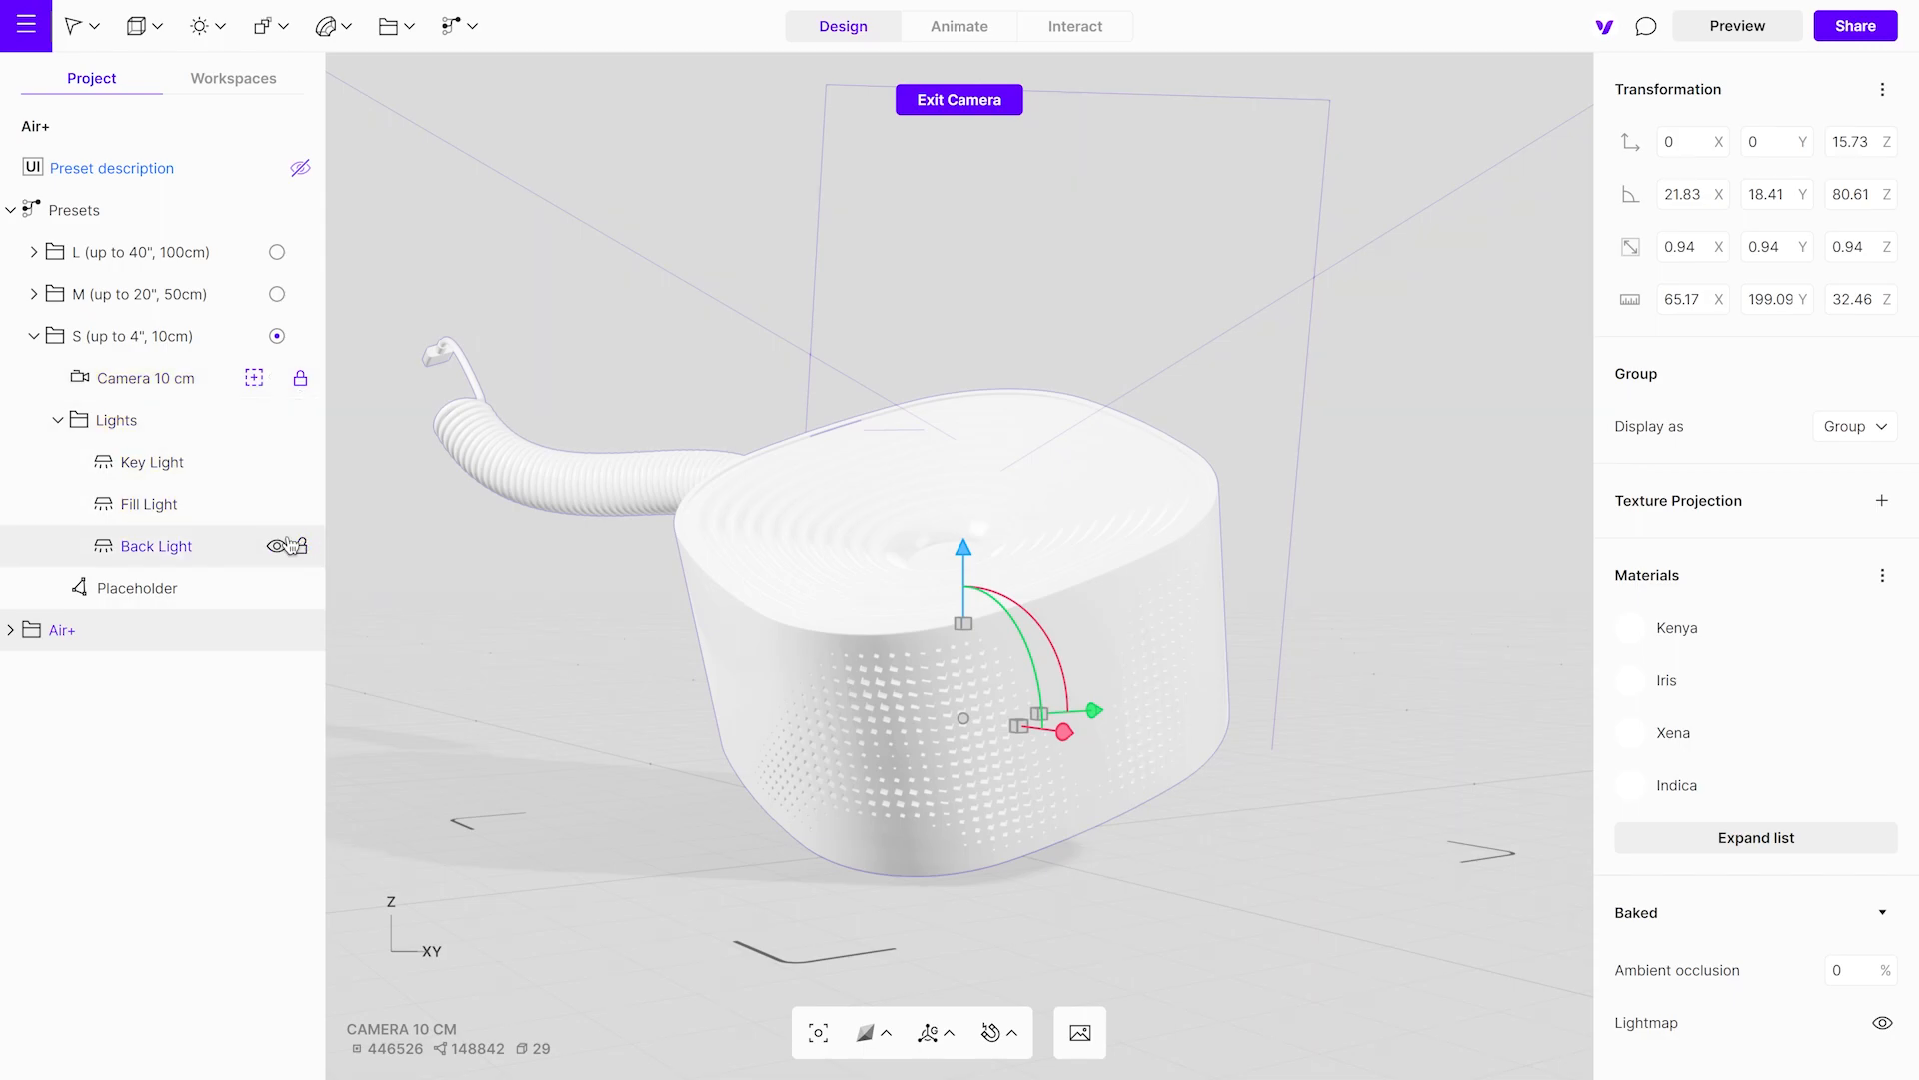
Step: Hide and delete the Placeholder object from the scene
left_click(238, 596)
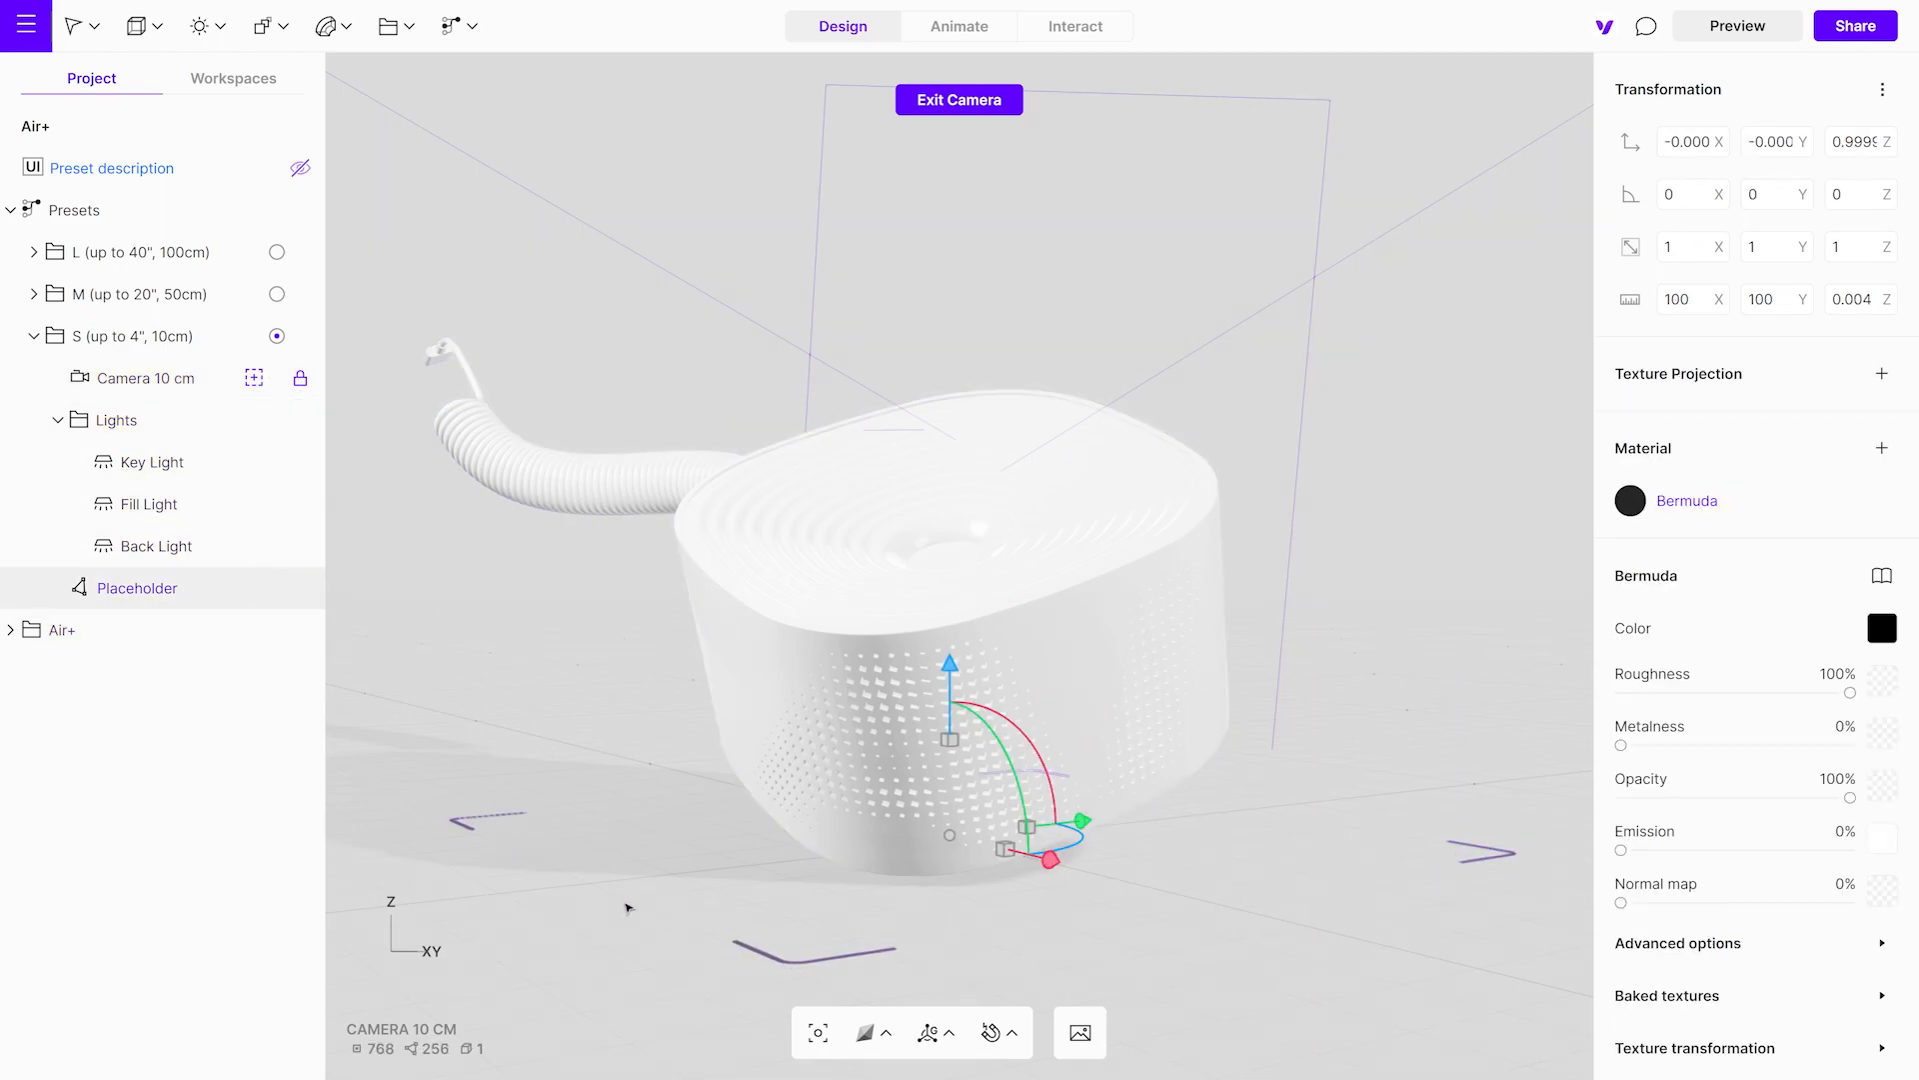
left_click(277, 588)
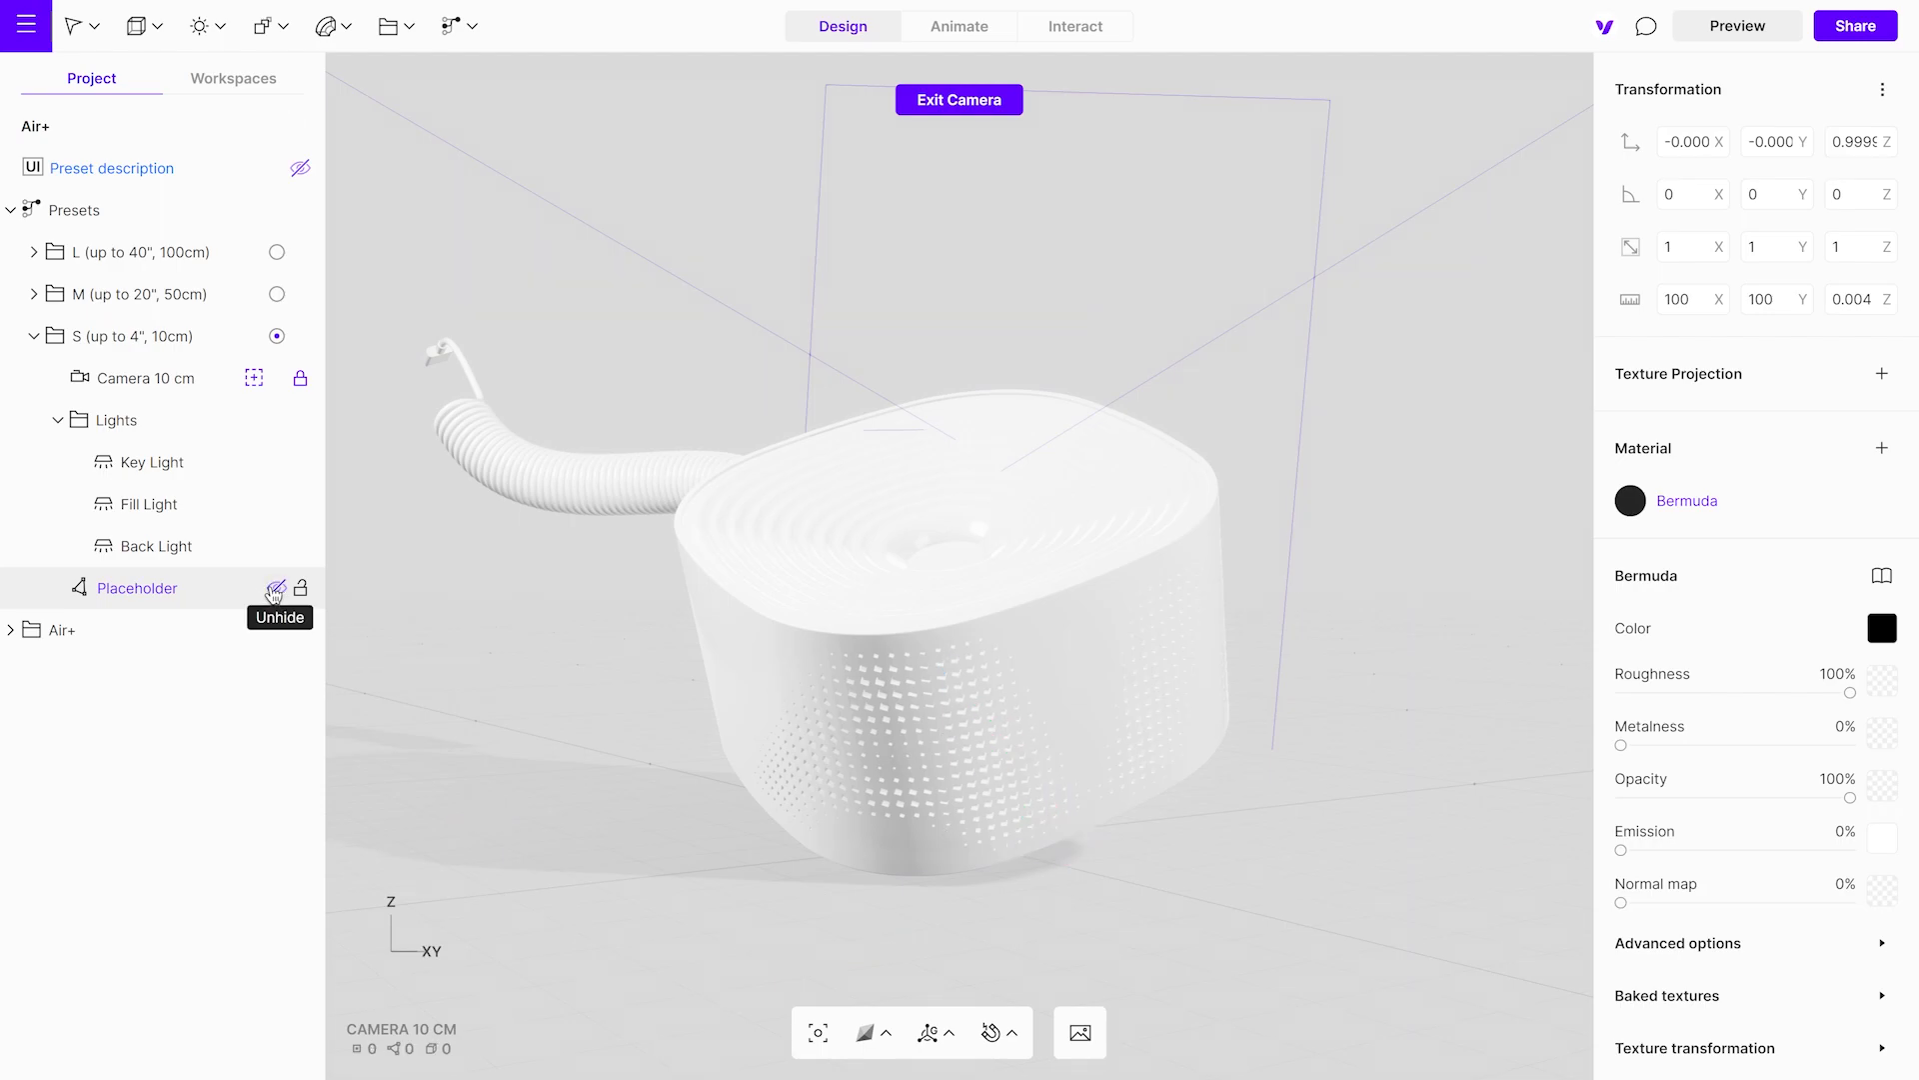
key("Delete")
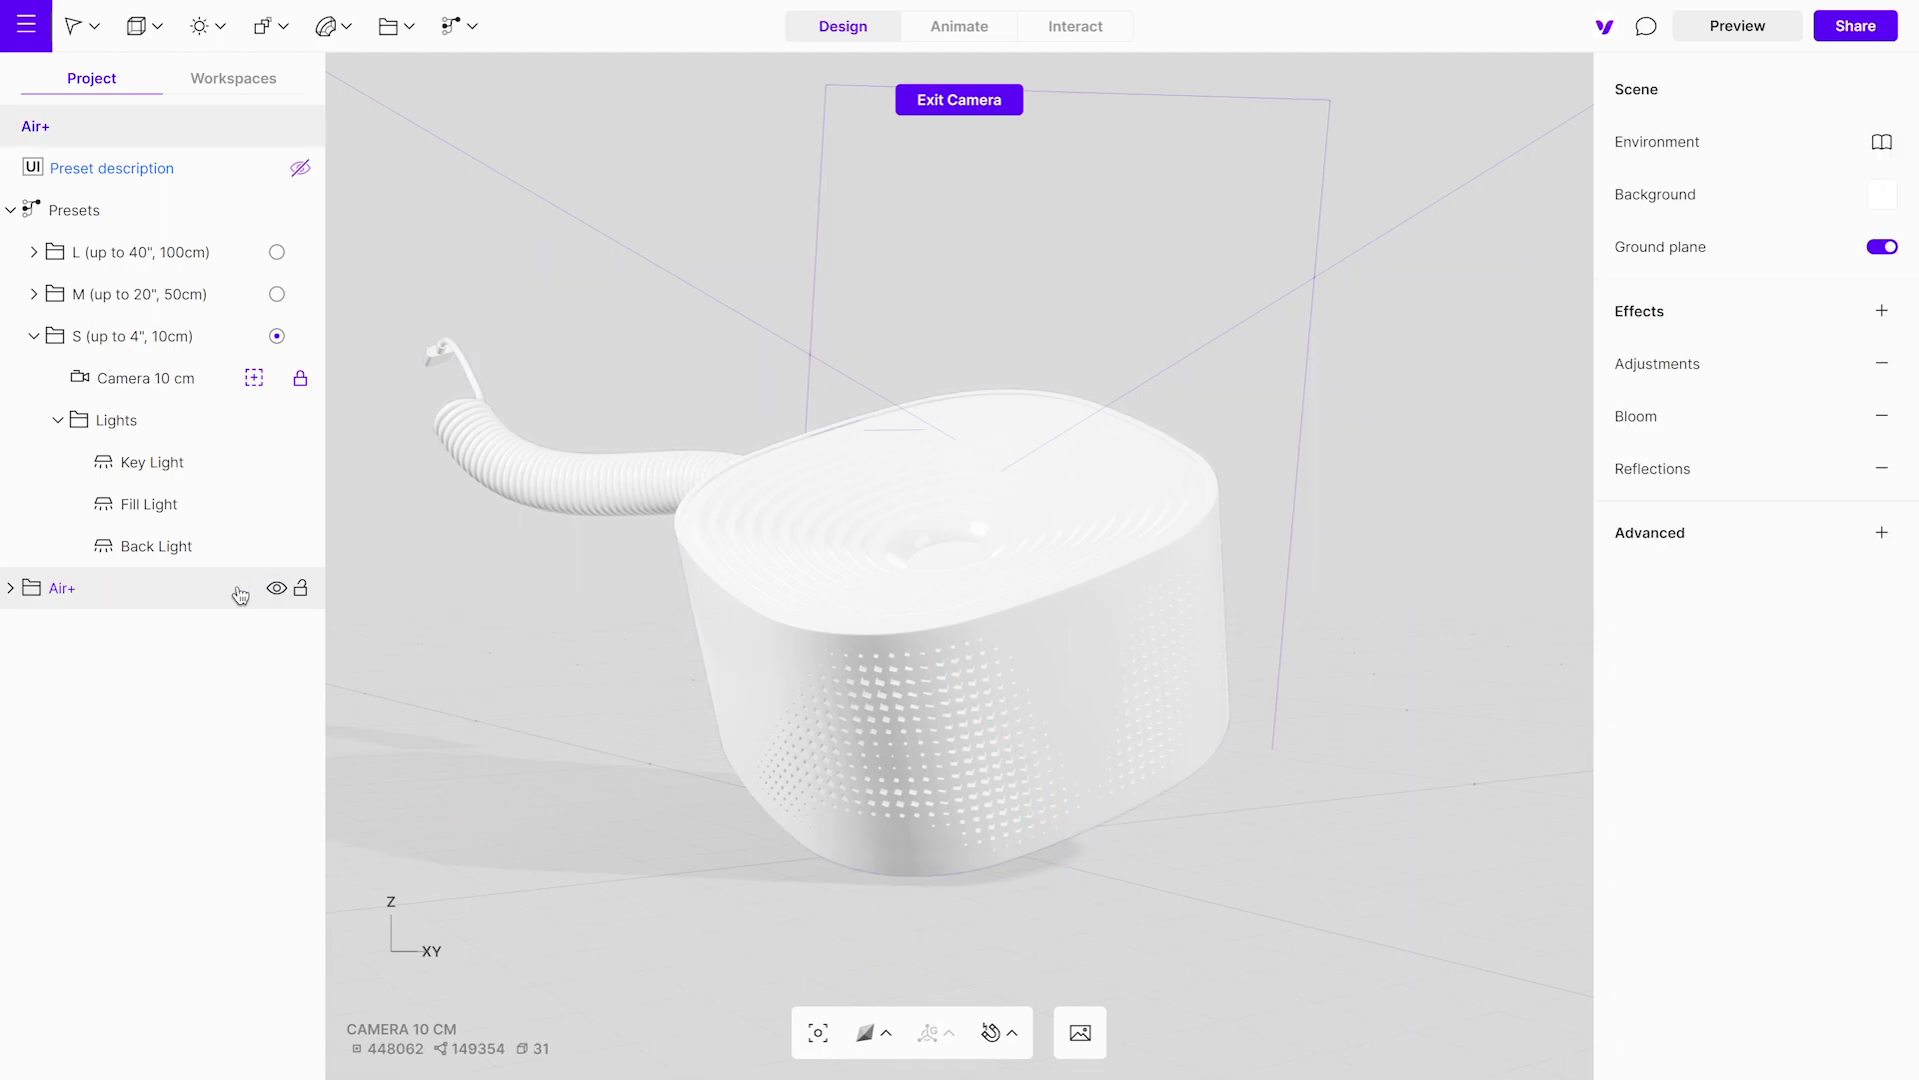
Step: Show the scene in preview mode and orbit to view the purifier's underside
left_click(1731, 34)
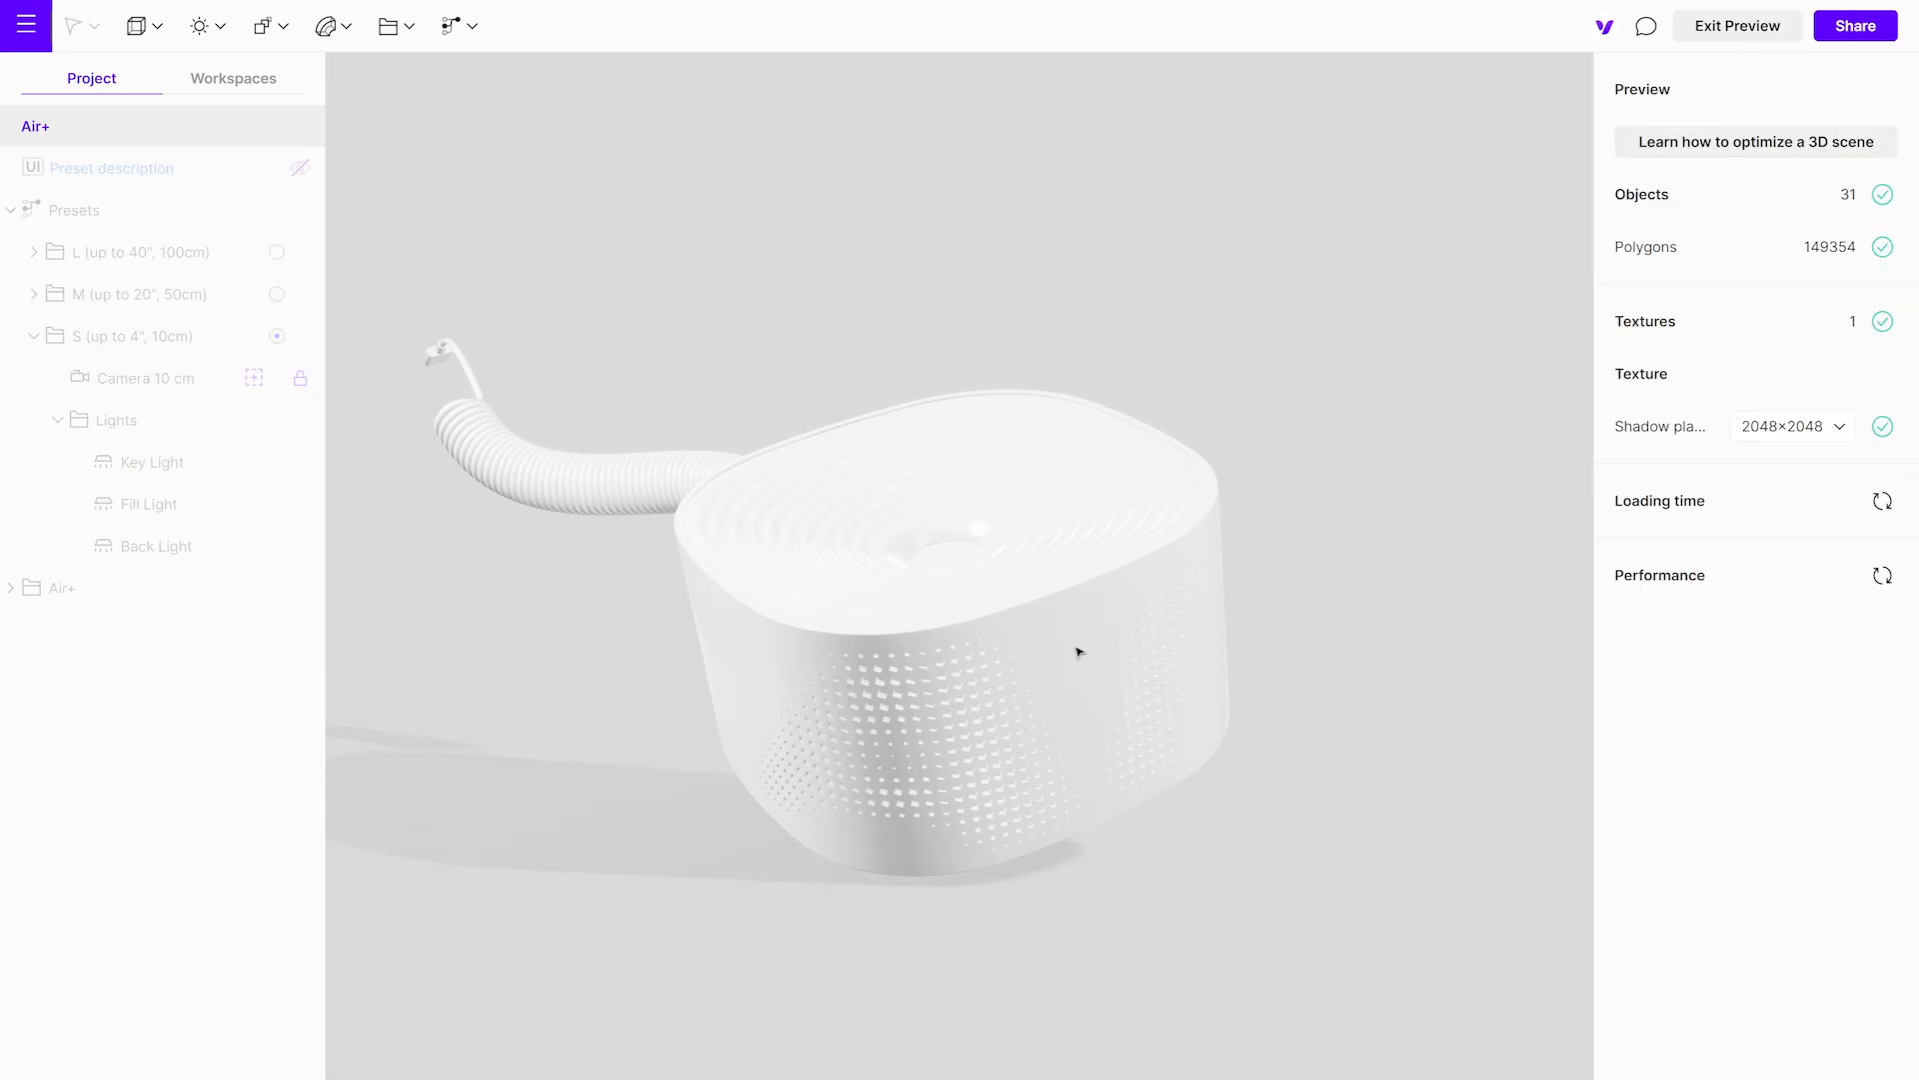
left_click_drag(535, 716, 1397, 689)
left_click_drag(809, 745, 1795, 703)
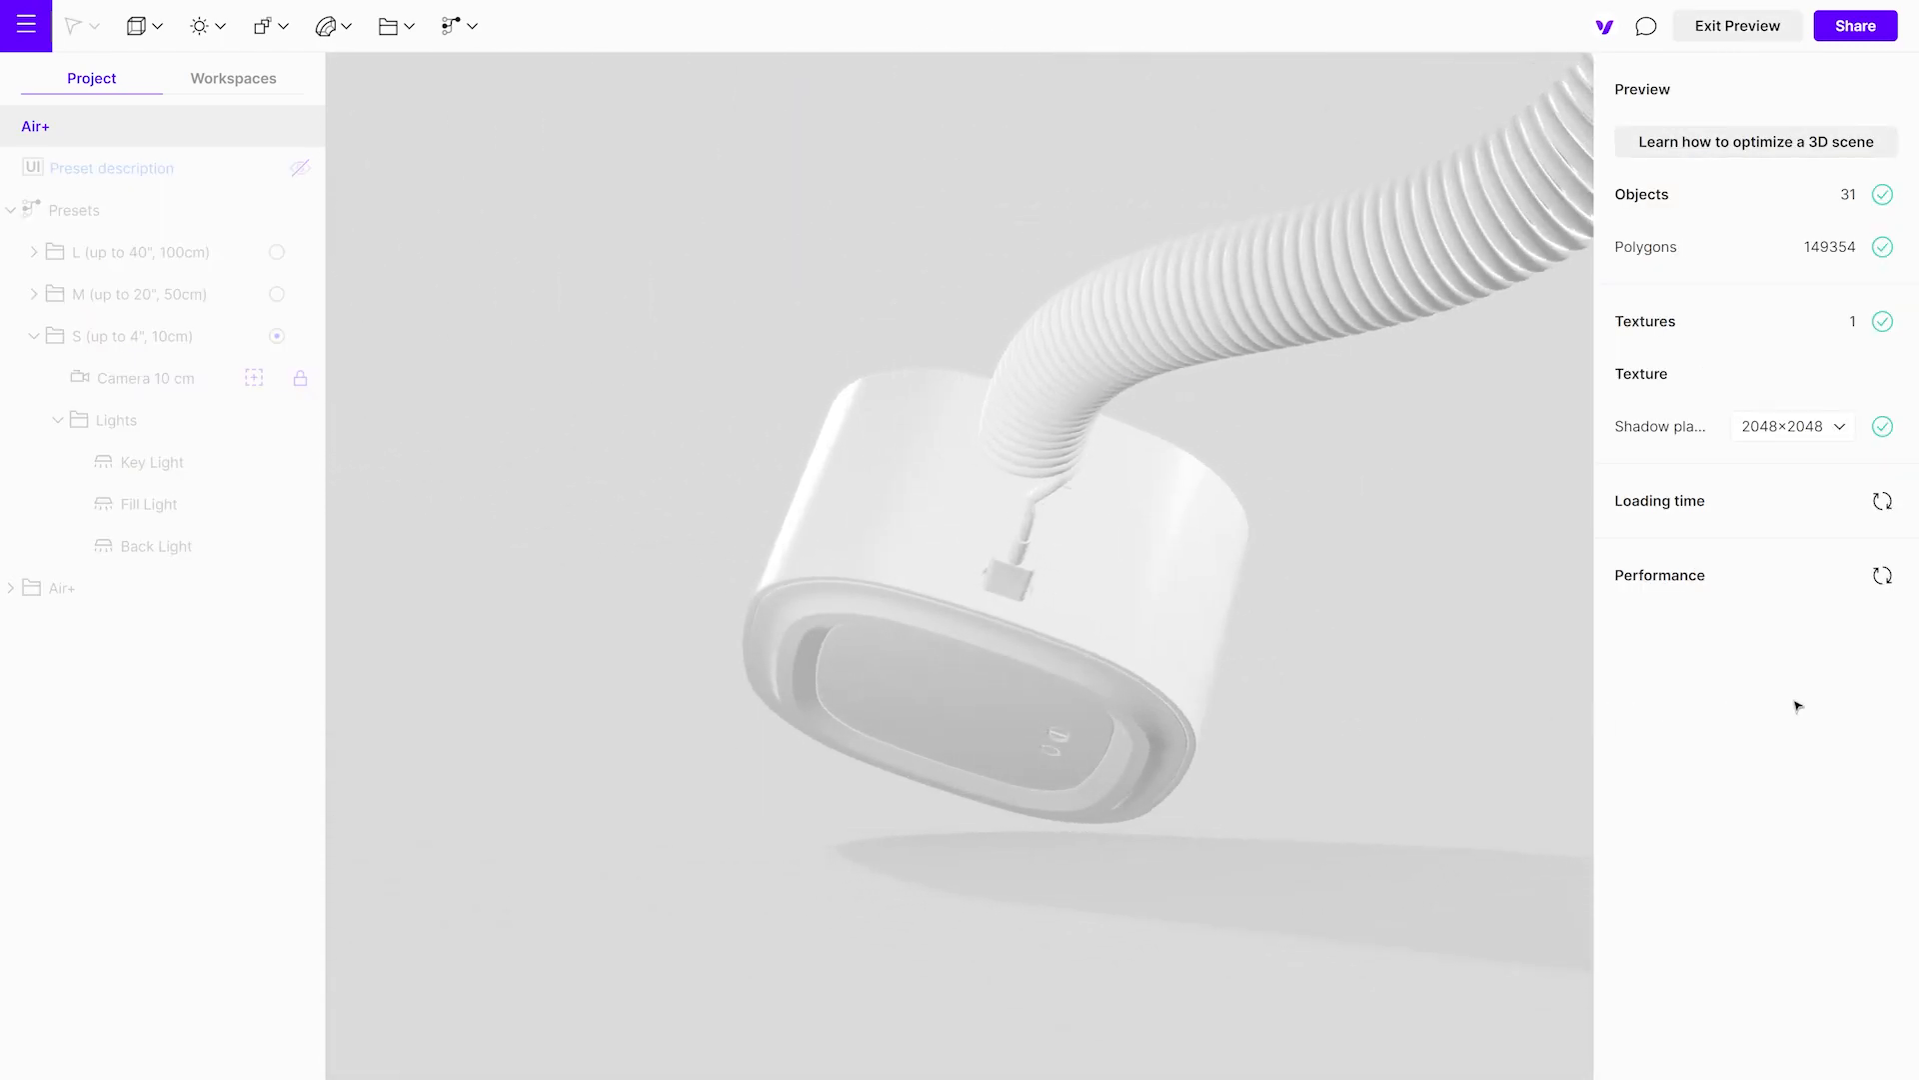
mouse_move(771, 668)
left_mouse_down()
mouse_move(1584, 683)
mouse_move(1149, 729)
mouse_move(406, 900)
mouse_move(836, 879)
mouse_move(600, 753)
left_mouse_up()
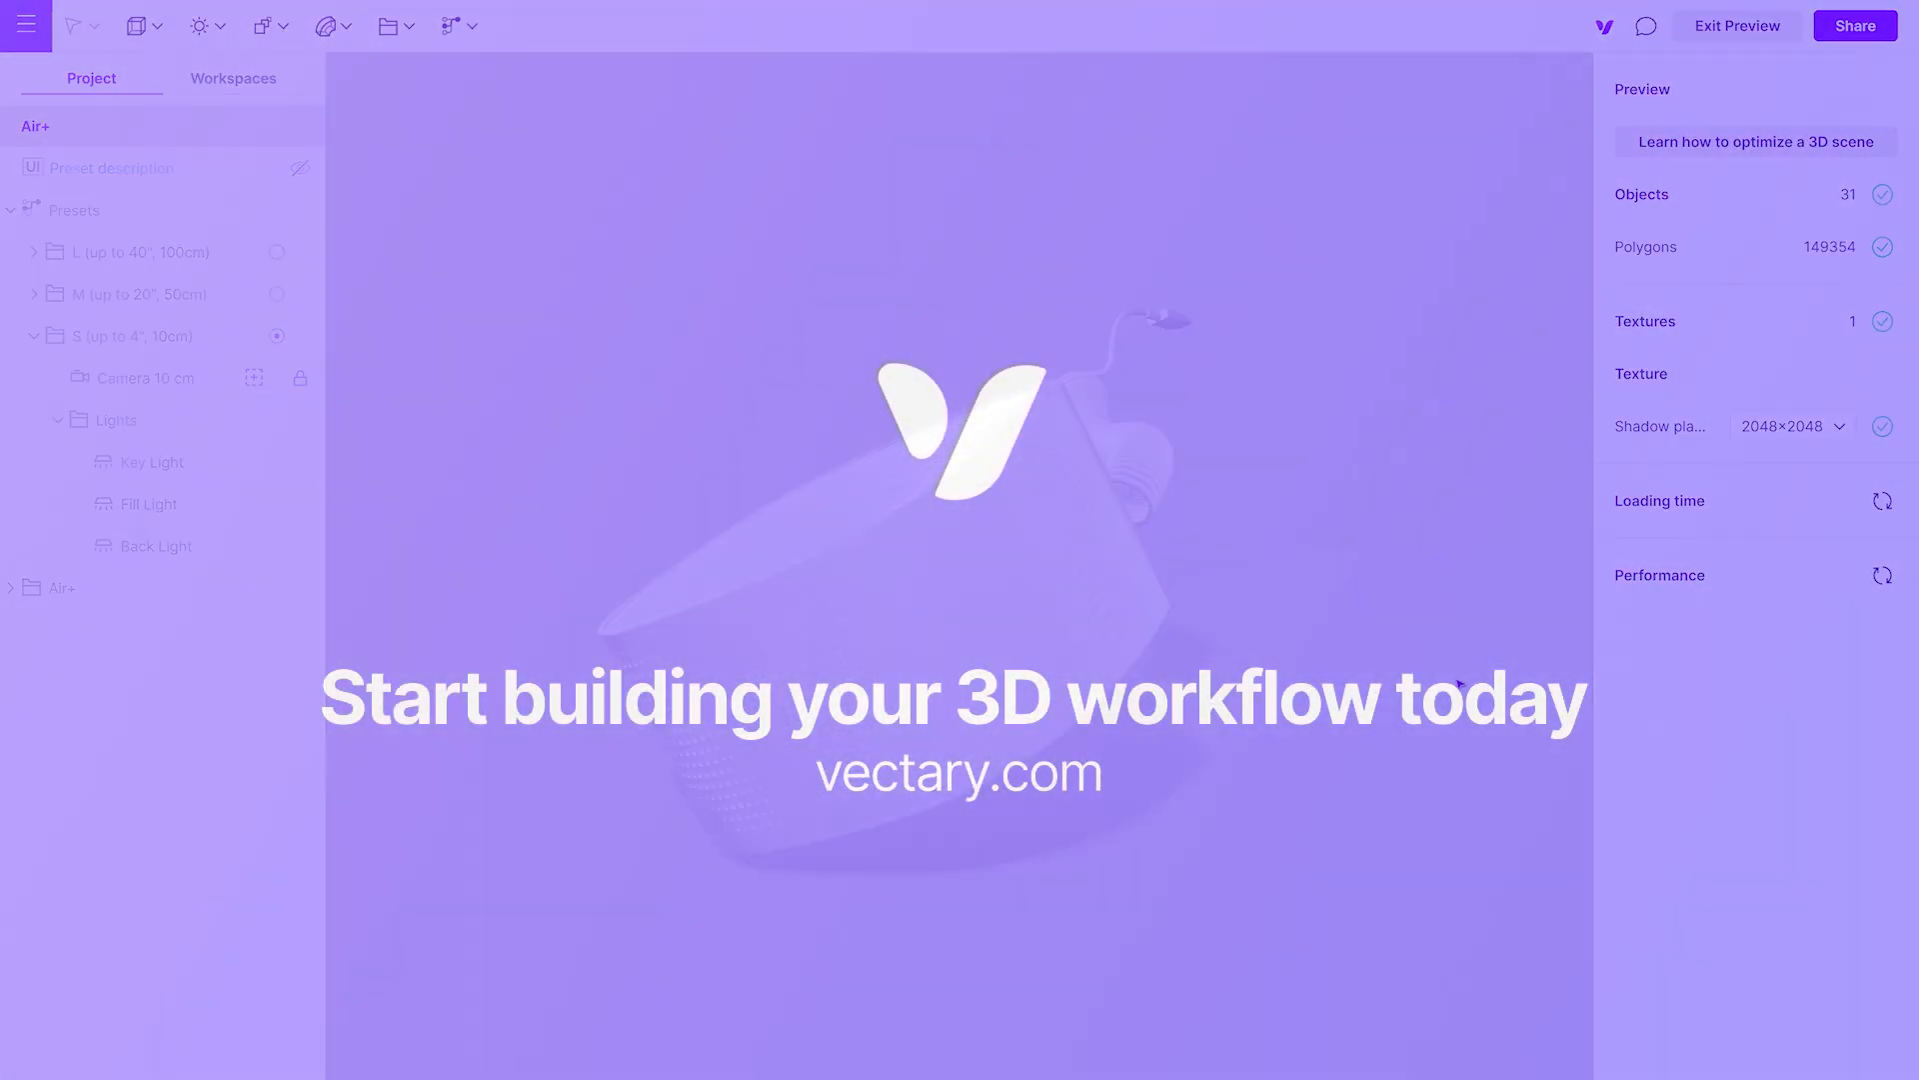